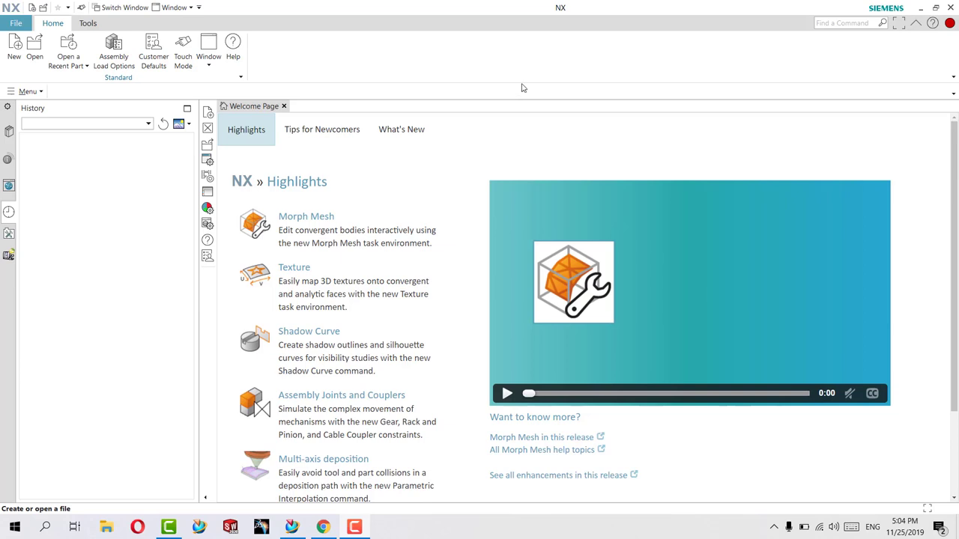
# Step: Create a new Model part and start a sketch on the default XY plane
pyautogui.click(15, 49)
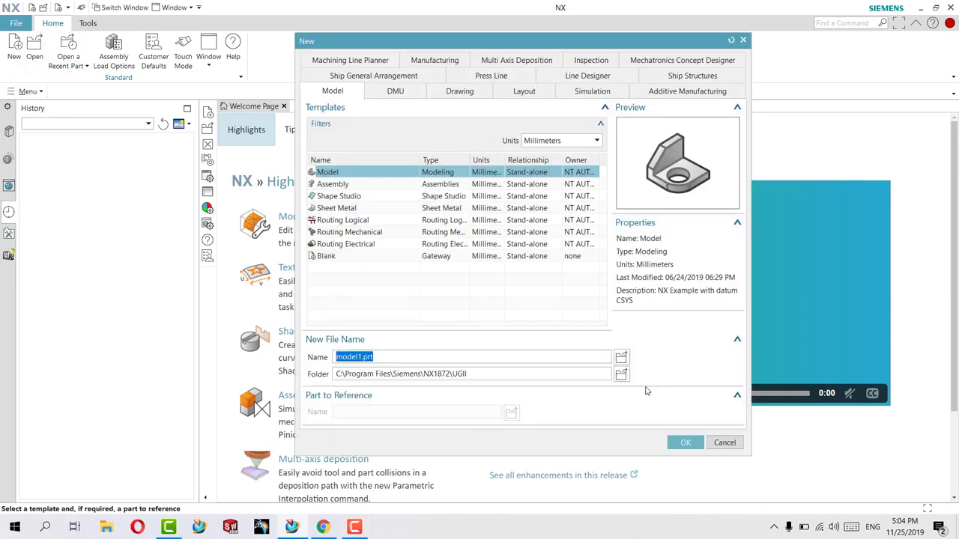
pyautogui.click(685, 444)
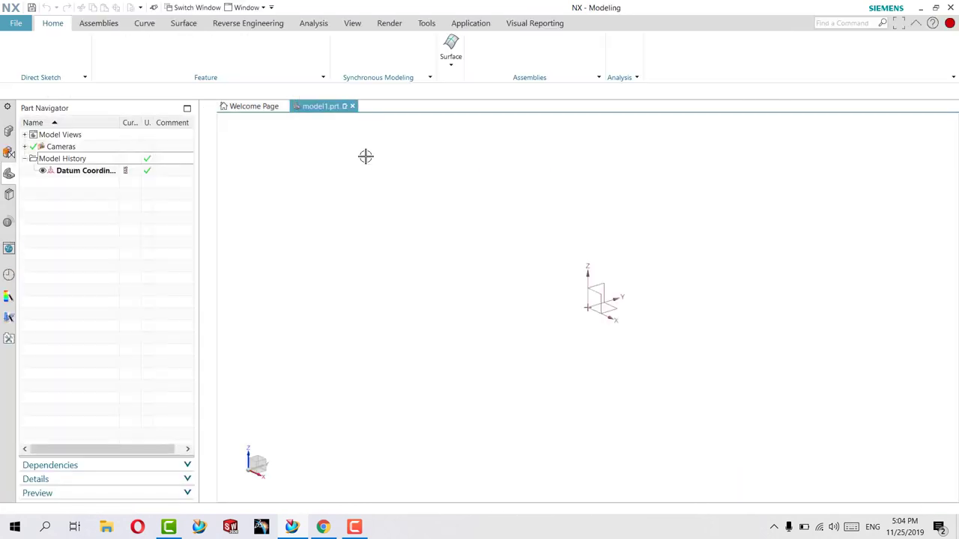
pyautogui.click(28, 52)
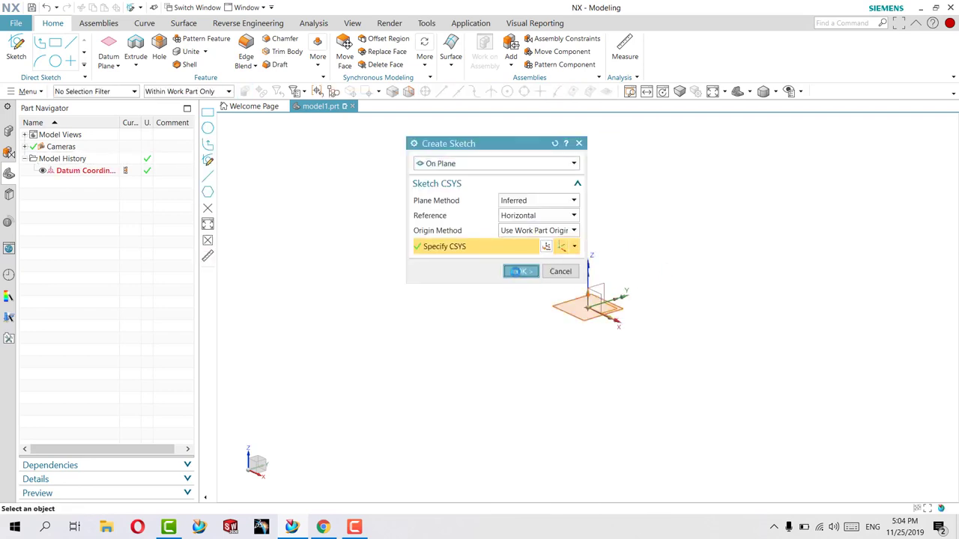
pyautogui.click(519, 271)
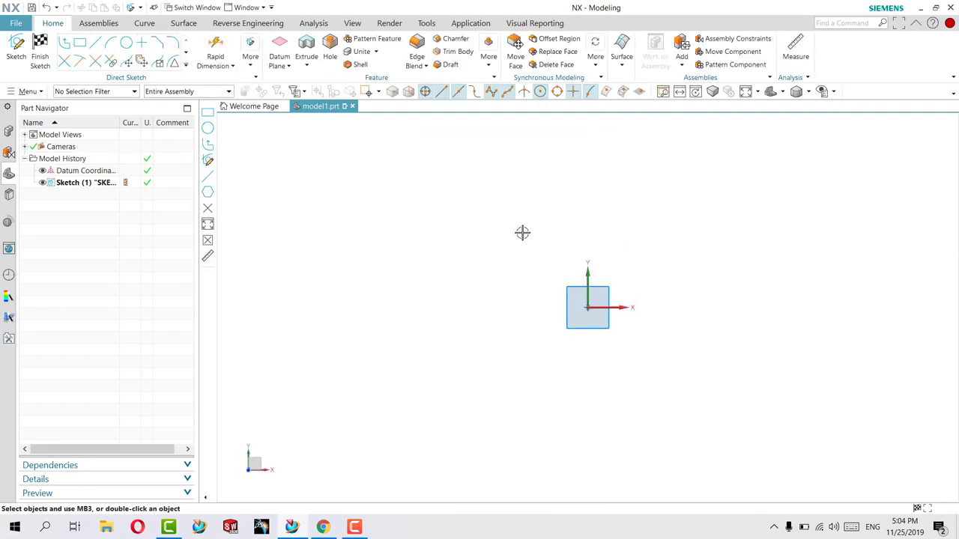
# Step: Draw a 108 by 66 rectangle from two opposite corners and close the Rectangle command
pyautogui.click(79, 42)
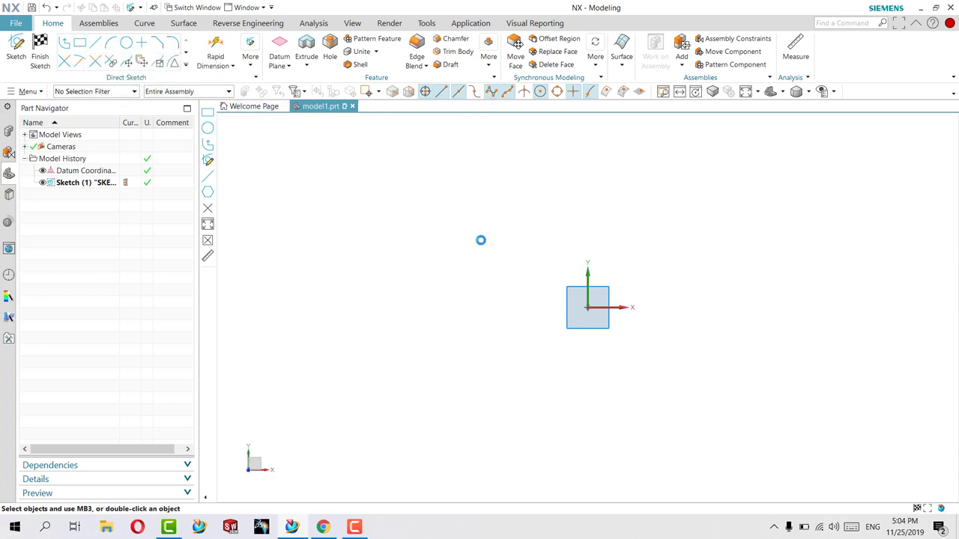
pyautogui.click(442, 225)
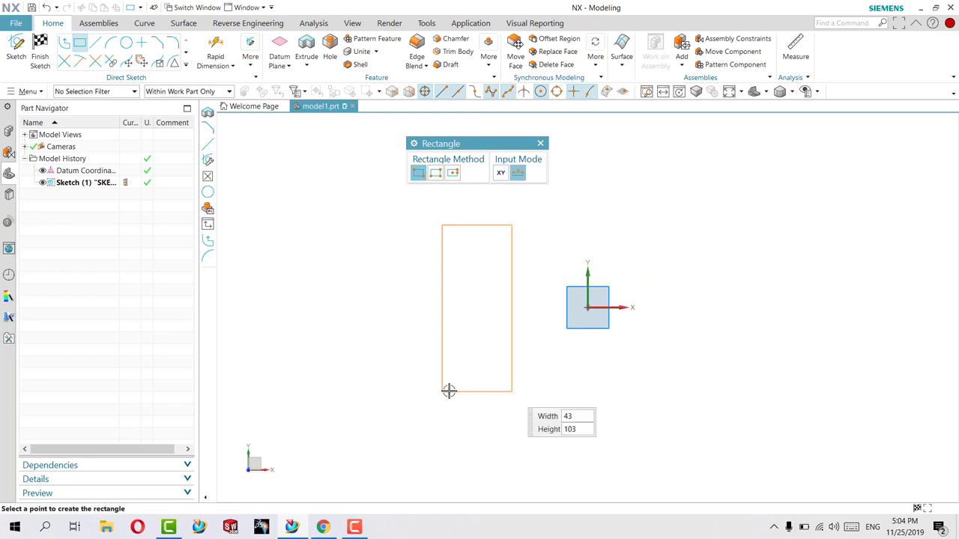
pyautogui.scroll(2, 334, 366)
pyautogui.scroll(1, 323, 366)
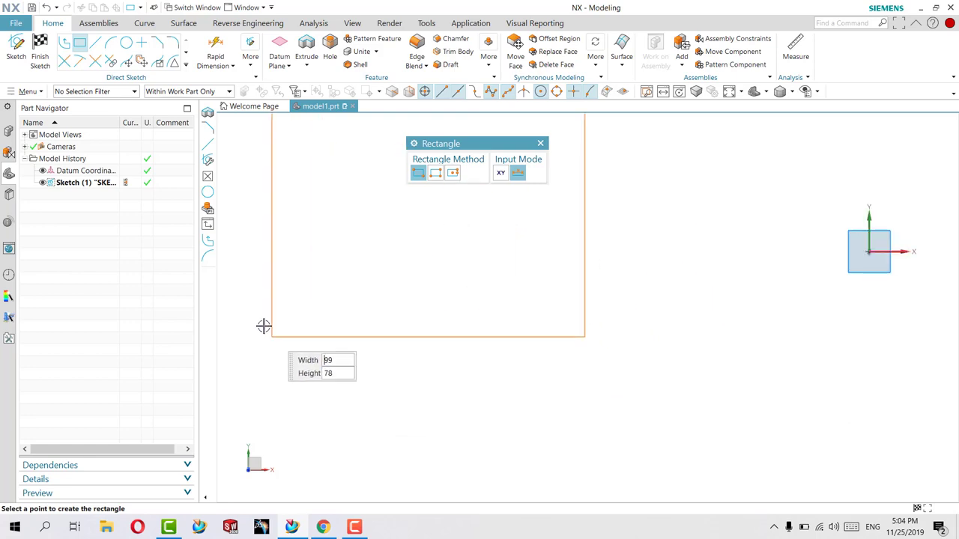
pyautogui.click(244, 300)
pyautogui.scroll(1, 445, 261)
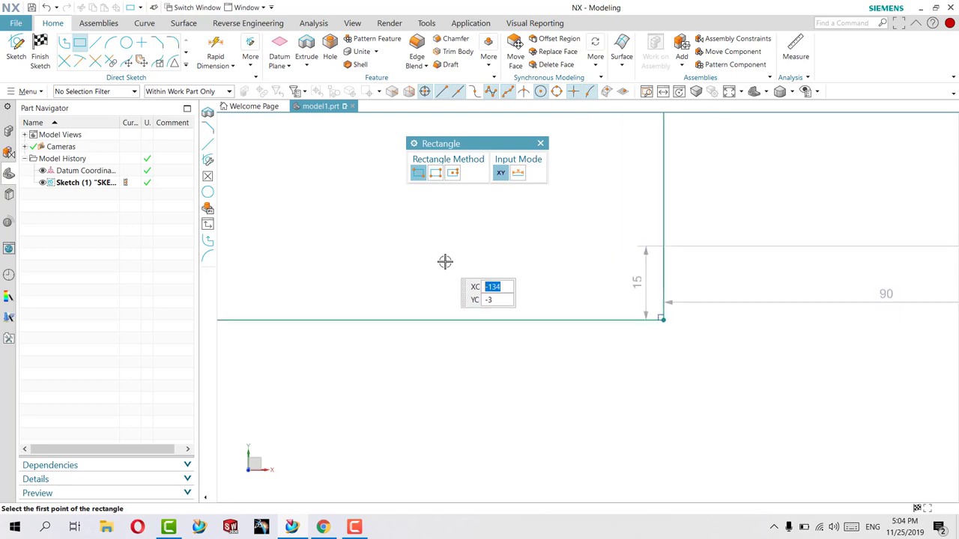
pyautogui.scroll(-4, 442, 247)
pyautogui.scroll(2, 394, 188)
pyautogui.scroll(2, 357, 240)
pyautogui.scroll(1, 327, 308)
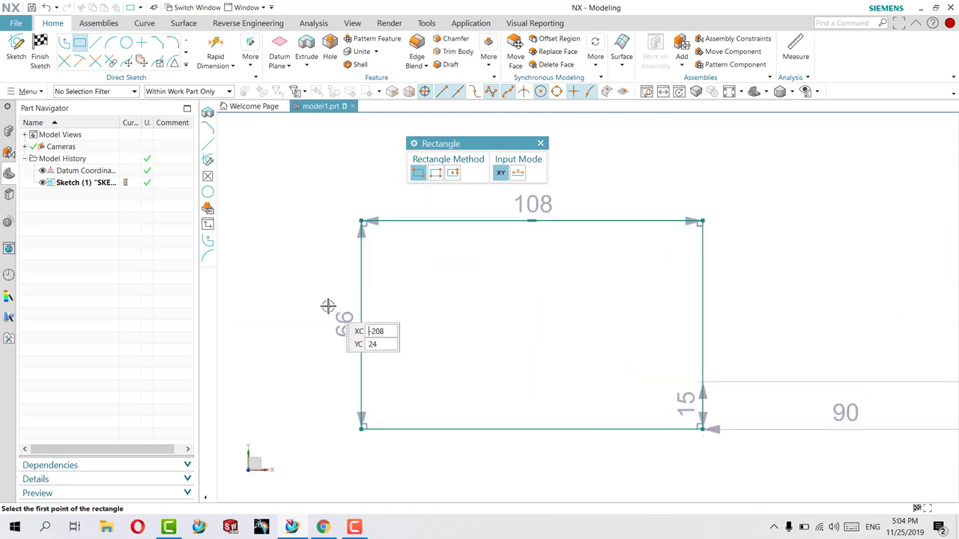
pyautogui.scroll(1, 332, 299)
pyautogui.moveTo(543, 176); pyautogui.dragTo(403, 164)
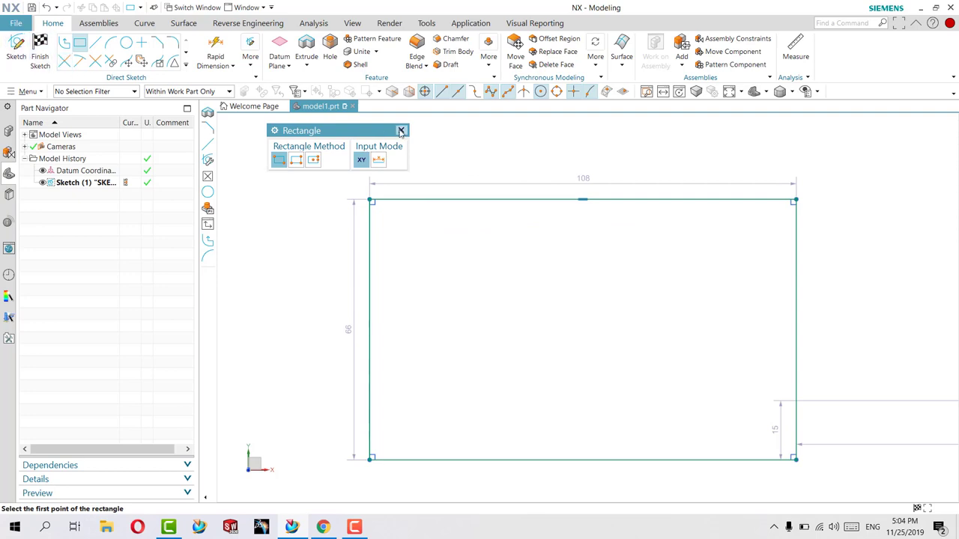
pyautogui.click(401, 130)
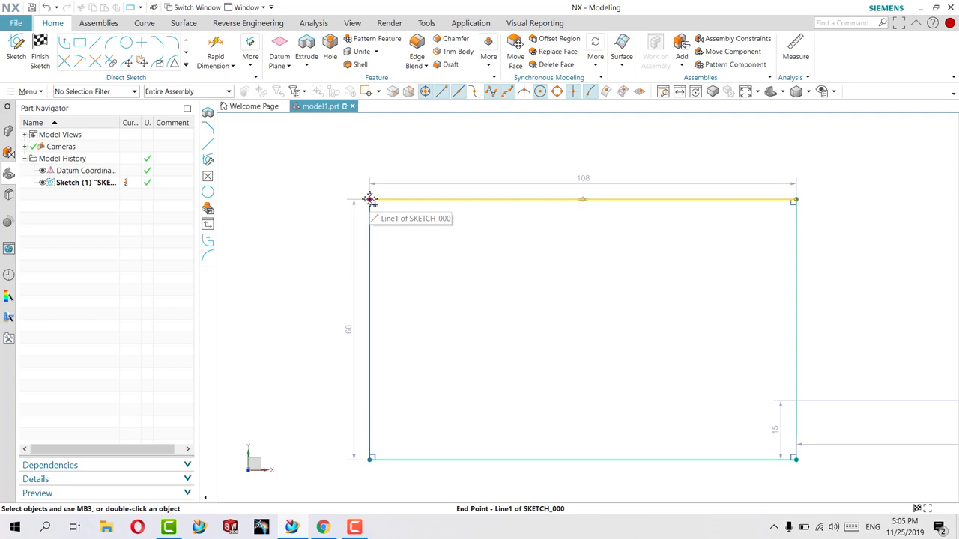
# Step: Draw a diagonal line from the rectangle's top-left corner end point to its bottom-right corner
pyautogui.click(95, 43)
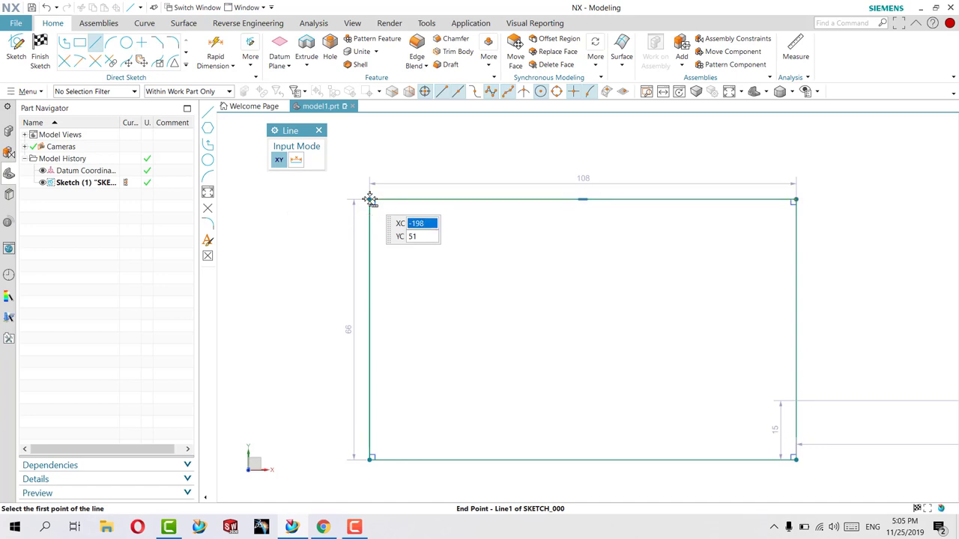
pyautogui.click(370, 200)
pyautogui.click(443, 221)
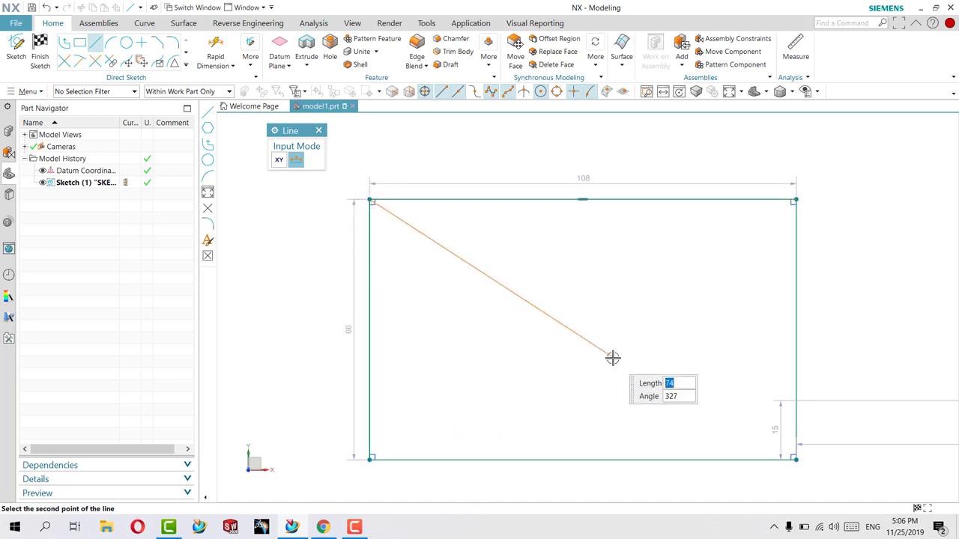
pyautogui.scroll(2, 824, 473)
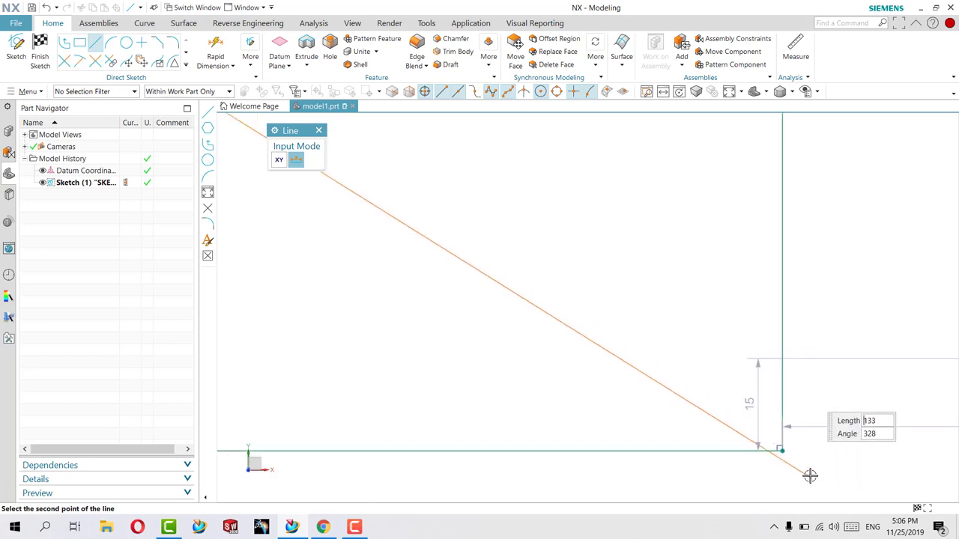
pyautogui.scroll(3, 800, 468)
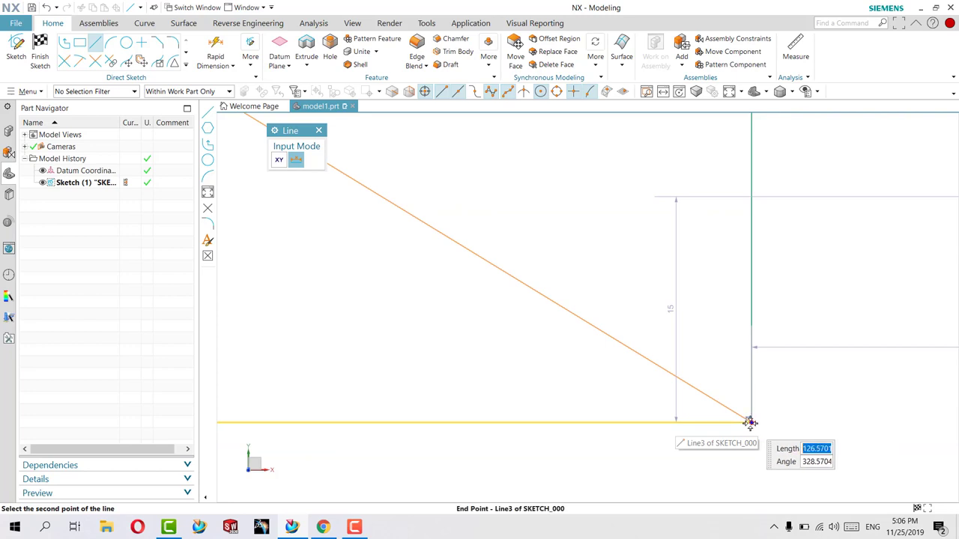
pyautogui.click(752, 423)
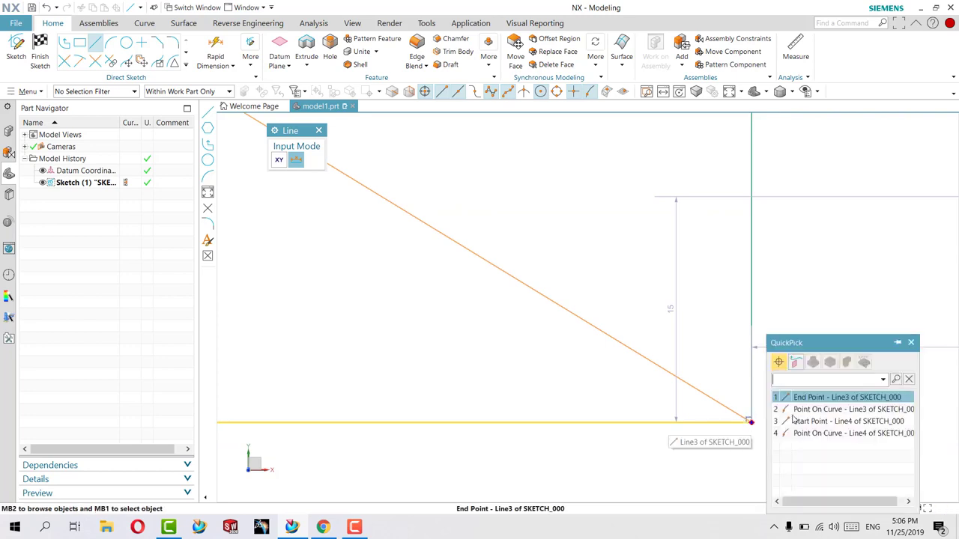
pyautogui.click(824, 402)
pyautogui.scroll(-1, 813, 375)
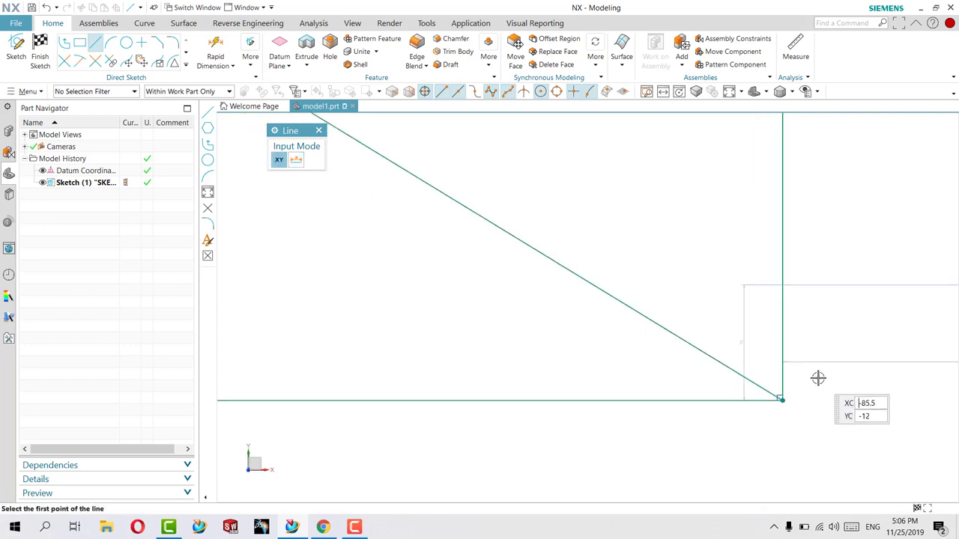
pyautogui.scroll(-2, 694, 257)
pyautogui.scroll(-1, 637, 163)
pyautogui.scroll(1, 492, 189)
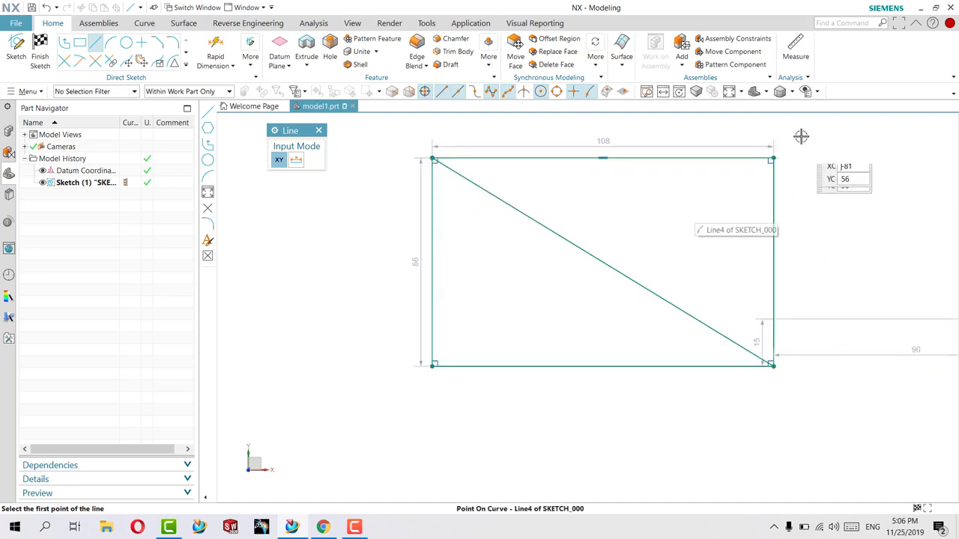
pyautogui.scroll(1, 801, 138)
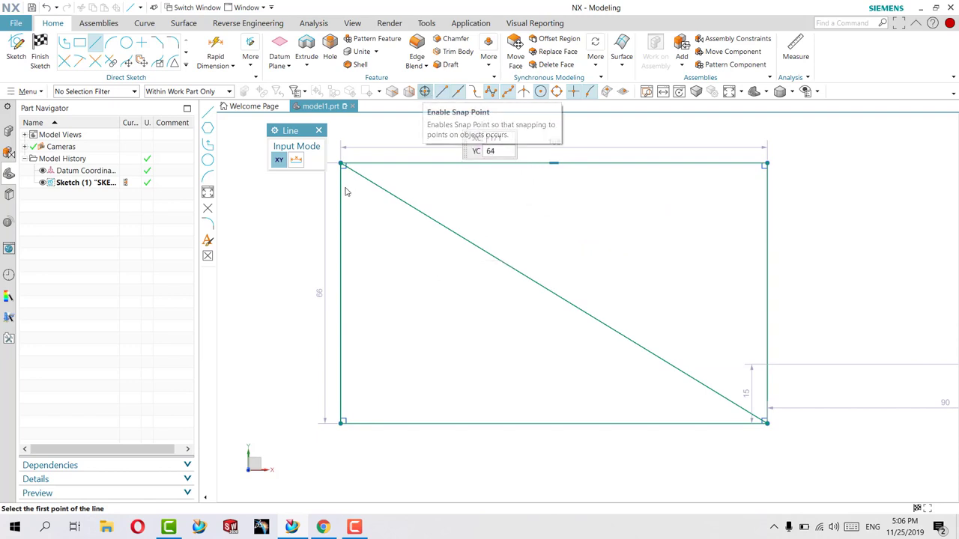
# Step: Turn off Enable Snap Point on the selection bar
pyautogui.click(354, 162)
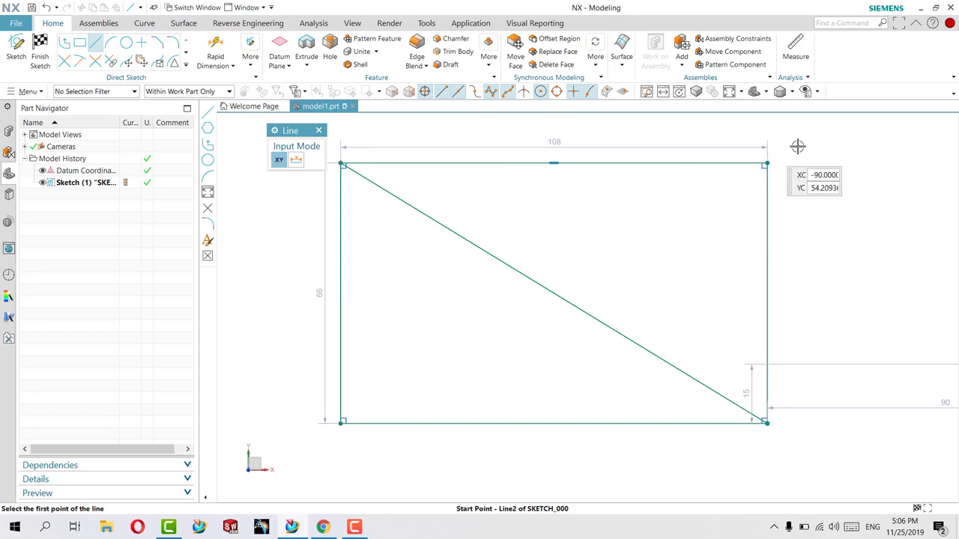
pyautogui.click(766, 163)
pyautogui.write('64')
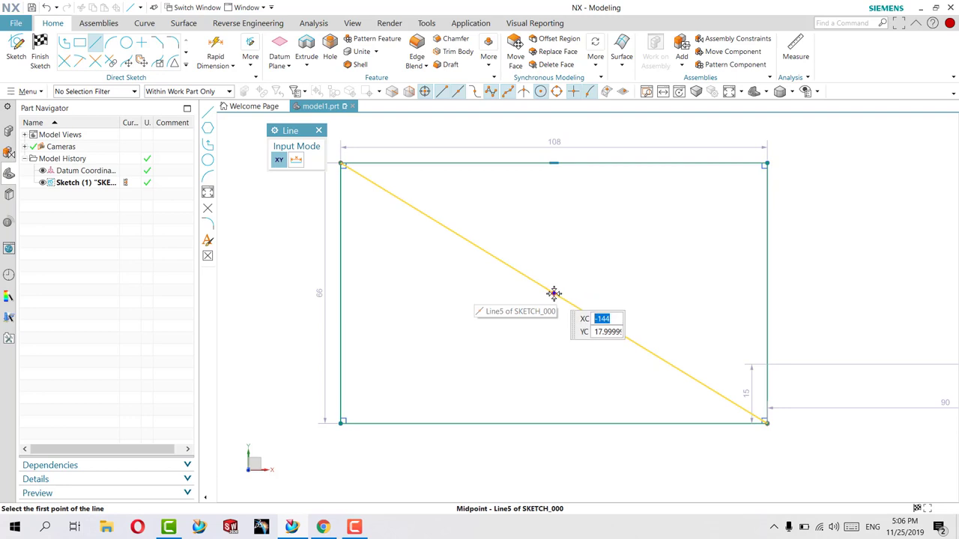
pyautogui.click(424, 91)
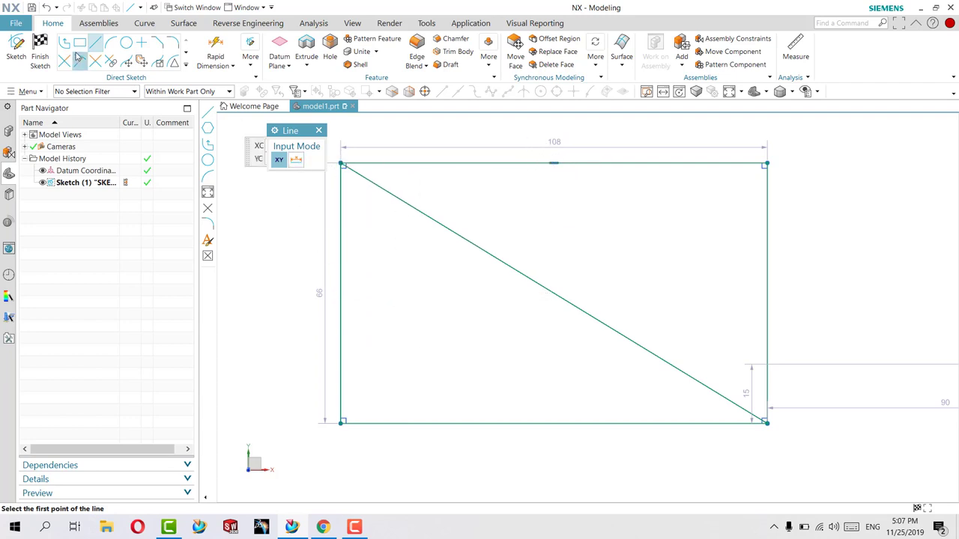
# Step: Draw a circle centred 18.3 from the left side and 12.9 above the bottom, then exit
pyautogui.click(125, 46)
pyautogui.scroll(2, 327, 445)
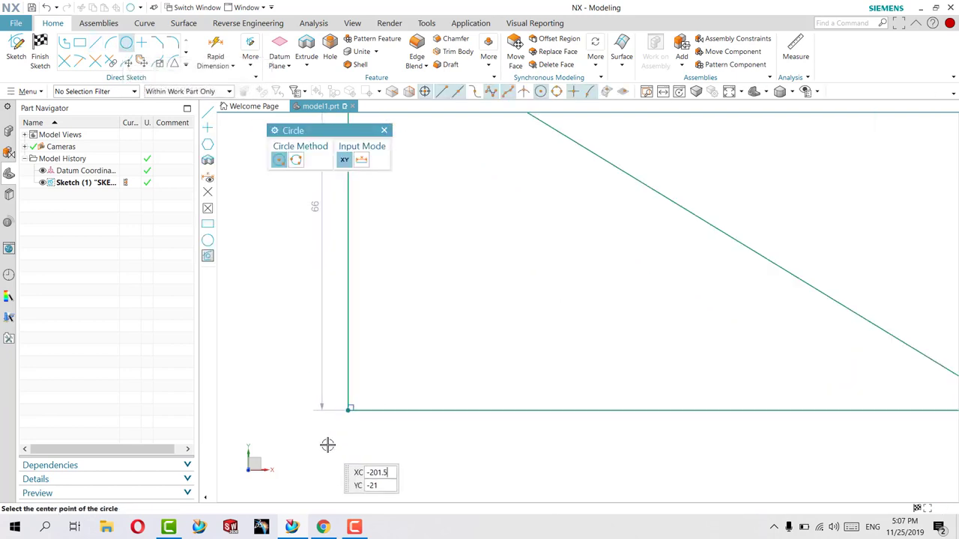
pyautogui.scroll(2, 327, 445)
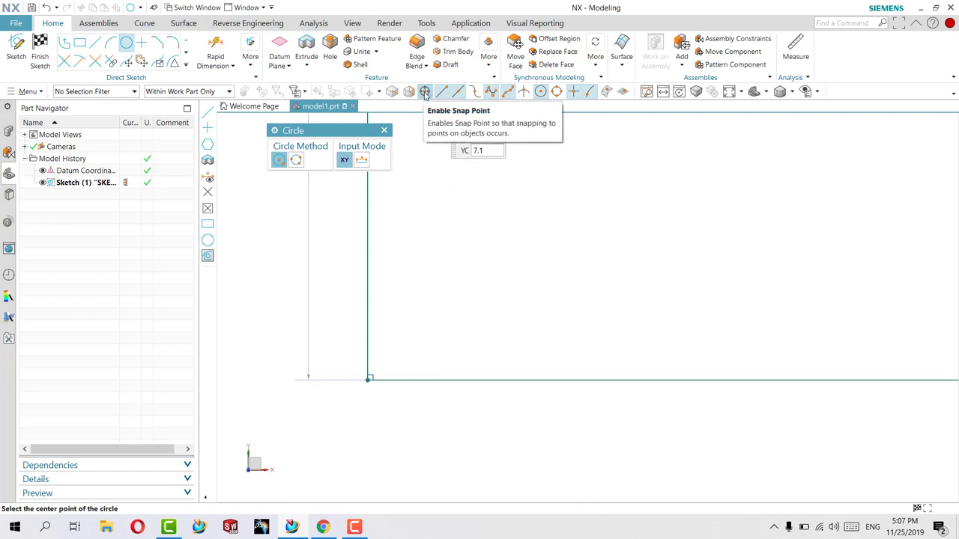
pyautogui.click(425, 92)
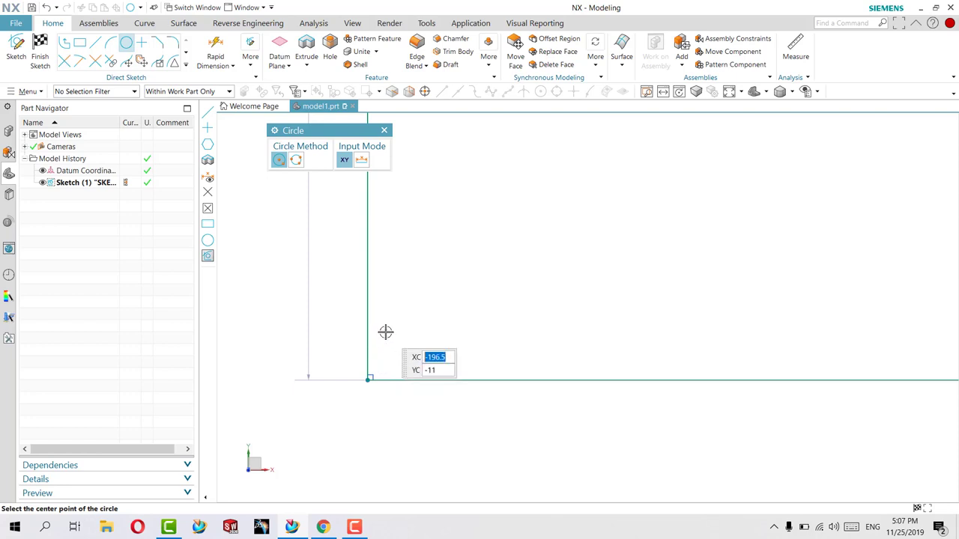
pyautogui.click(369, 378)
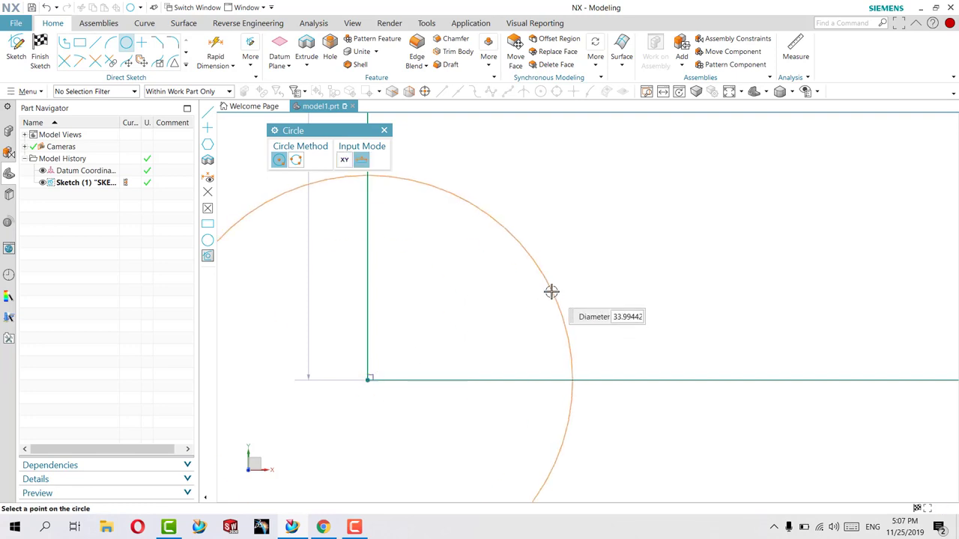
pyautogui.press('Escape')
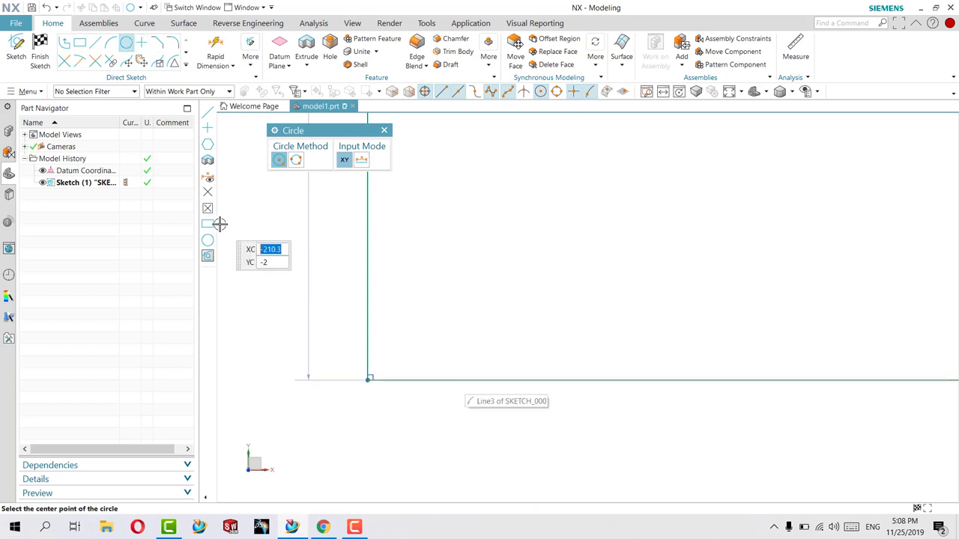
pyautogui.click(588, 224)
pyautogui.click(627, 274)
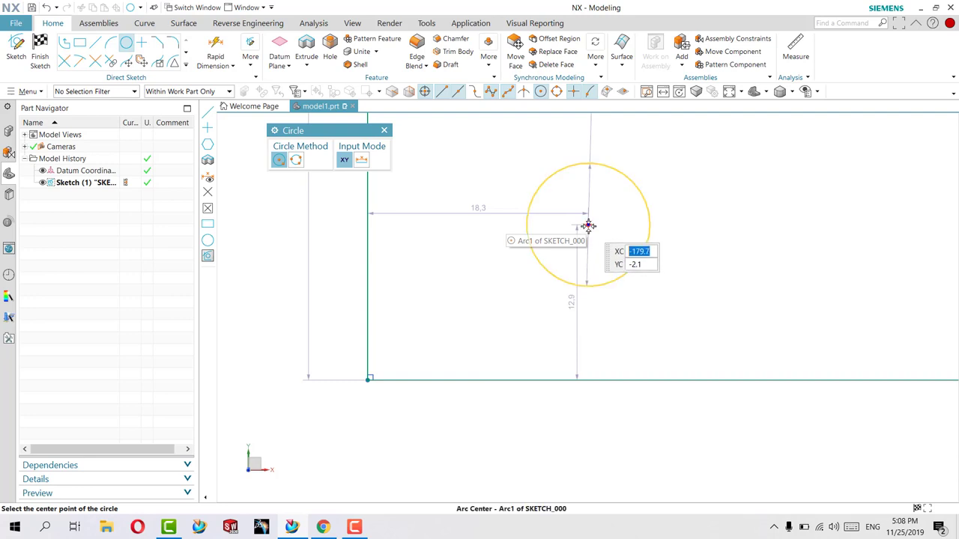
pyautogui.click(541, 92)
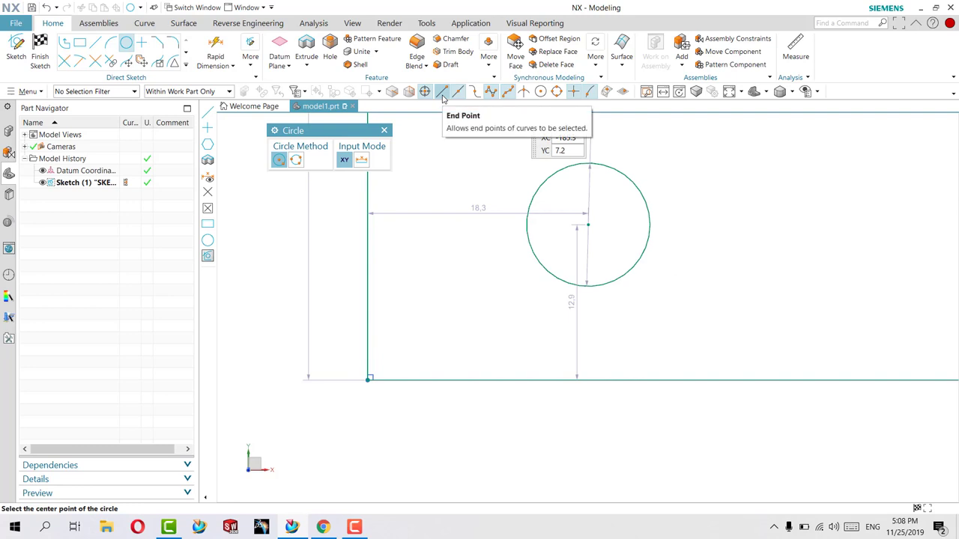
pyautogui.click(384, 130)
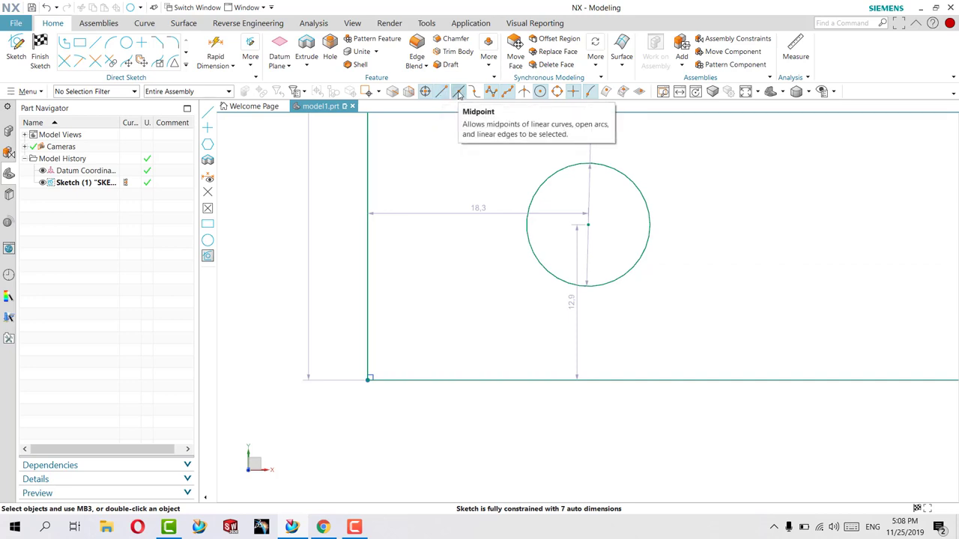
# Step: Enable Midpoint snap, test it on the diagonal, toggle Control Points snap, and start Line
pyautogui.click(459, 94)
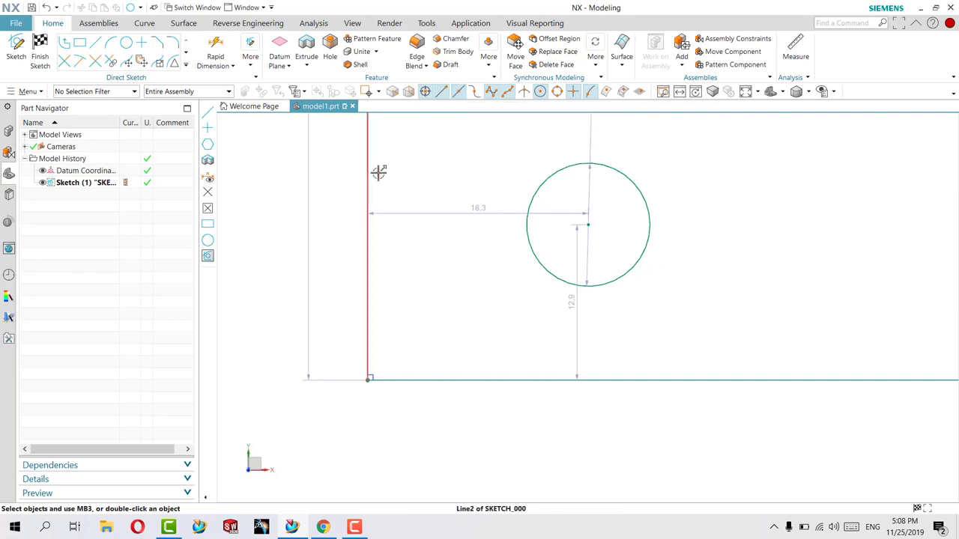
pyautogui.scroll(-2, 405, 184)
pyautogui.scroll(-2, 452, 182)
pyautogui.scroll(-2, 462, 185)
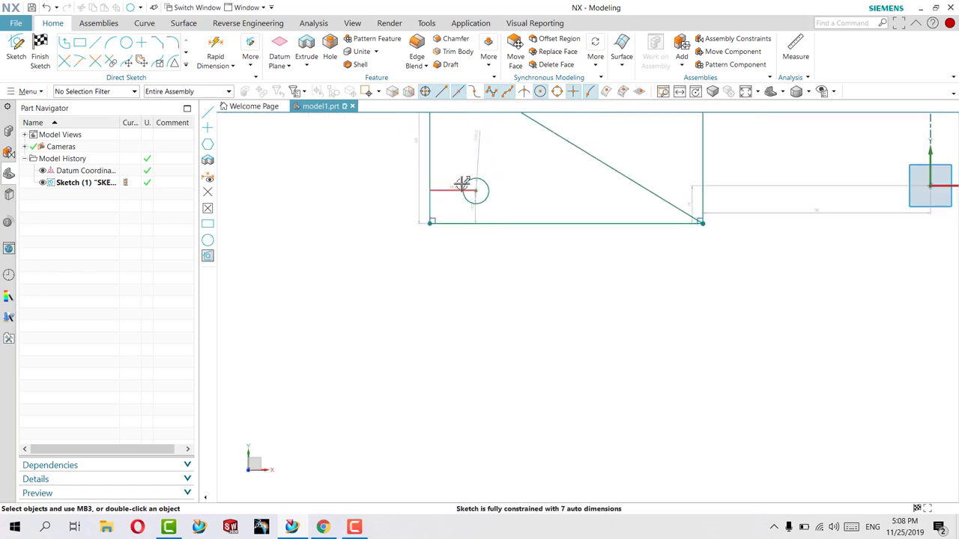
pyautogui.scroll(2, 556, 128)
pyautogui.scroll(2, 524, 171)
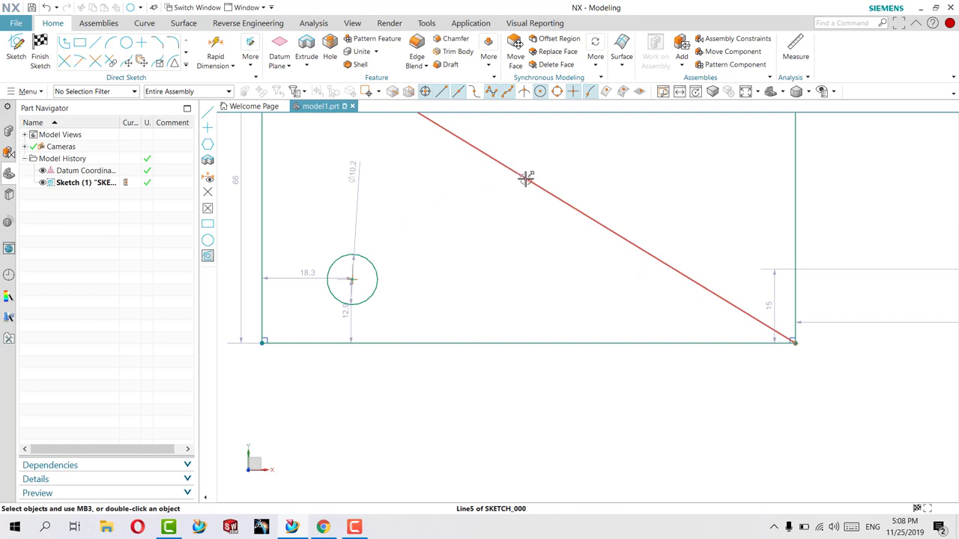
pyautogui.click(529, 179)
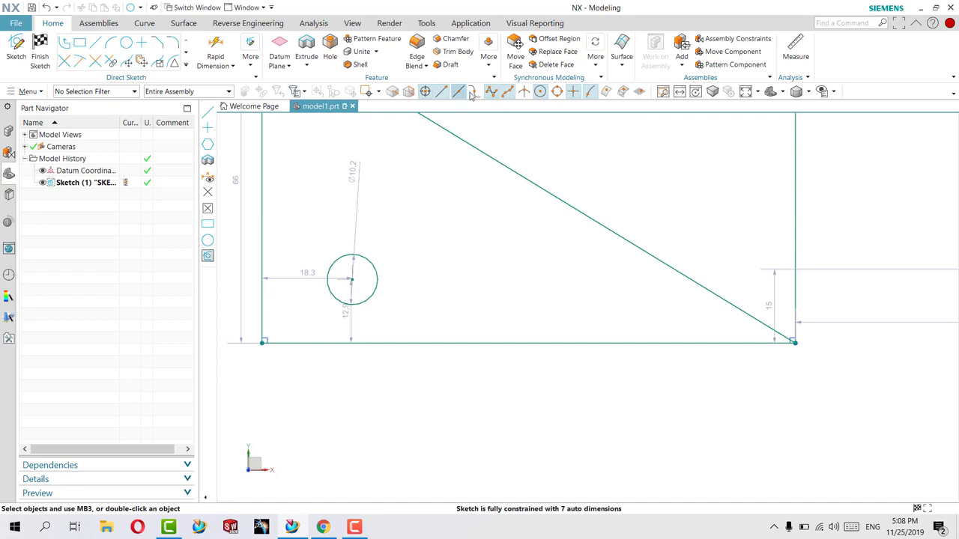
pyautogui.click(473, 96)
pyautogui.click(95, 43)
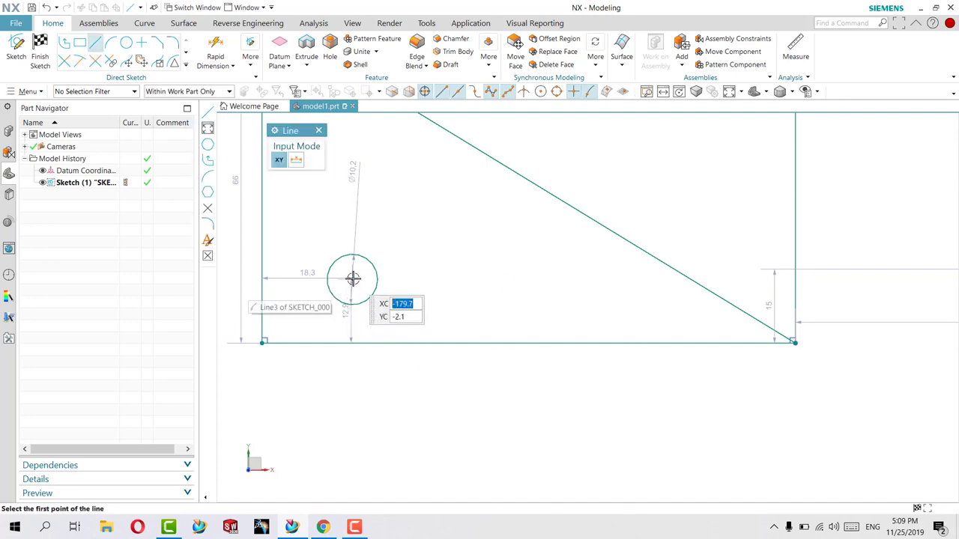
# Step: Draw a 17-long line at 44° from the circle's centre, then enable Intersection snap
pyautogui.click(541, 91)
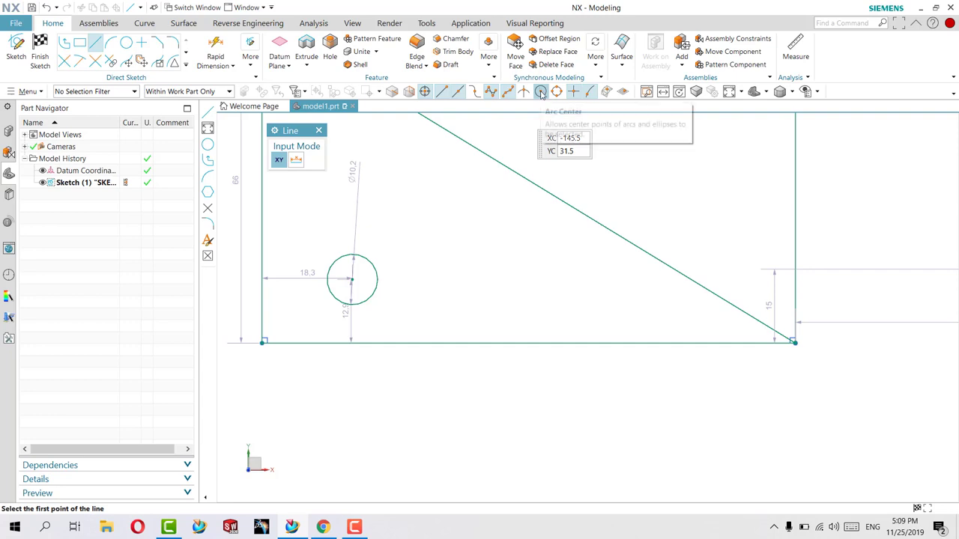
pyautogui.click(352, 279)
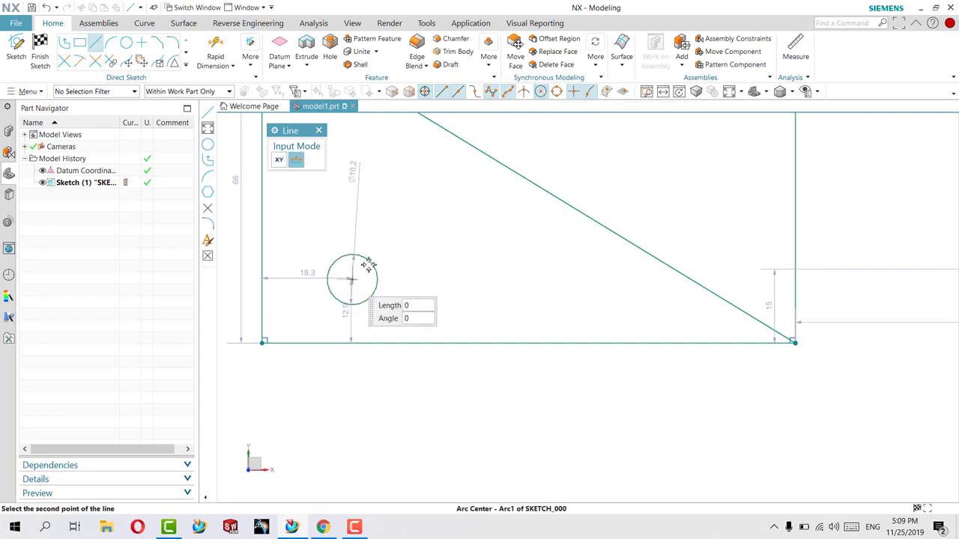
pyautogui.click(412, 223)
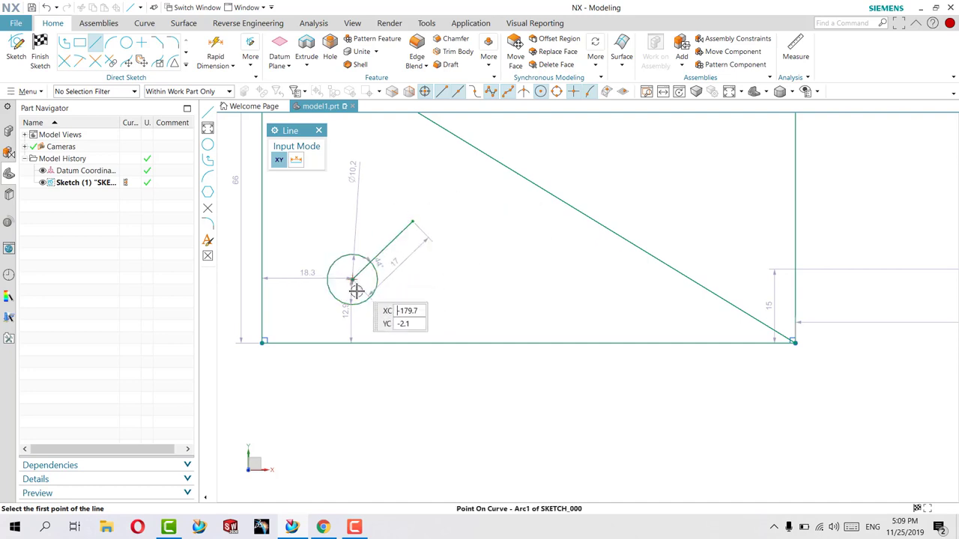
pyautogui.scroll(-2, 362, 280)
pyautogui.scroll(-2, 363, 280)
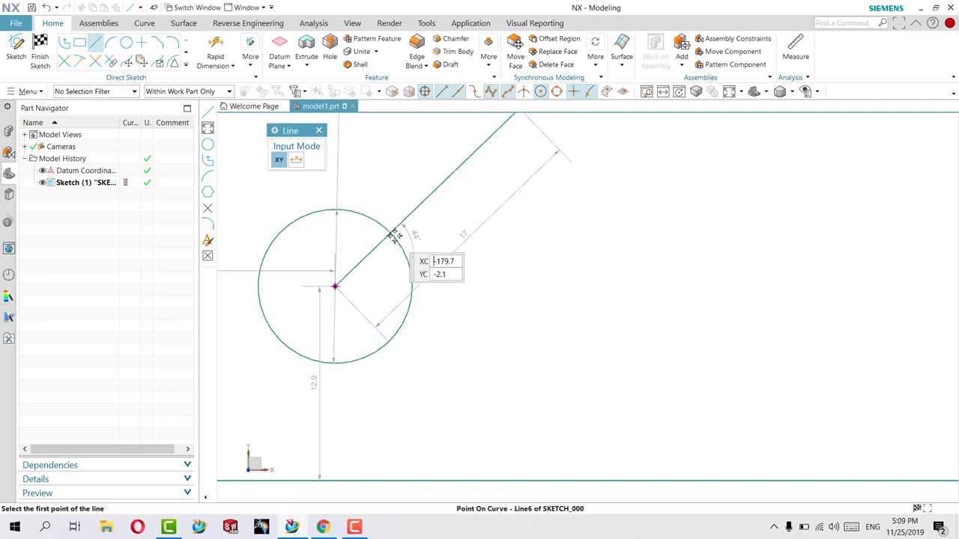
pyautogui.click(523, 92)
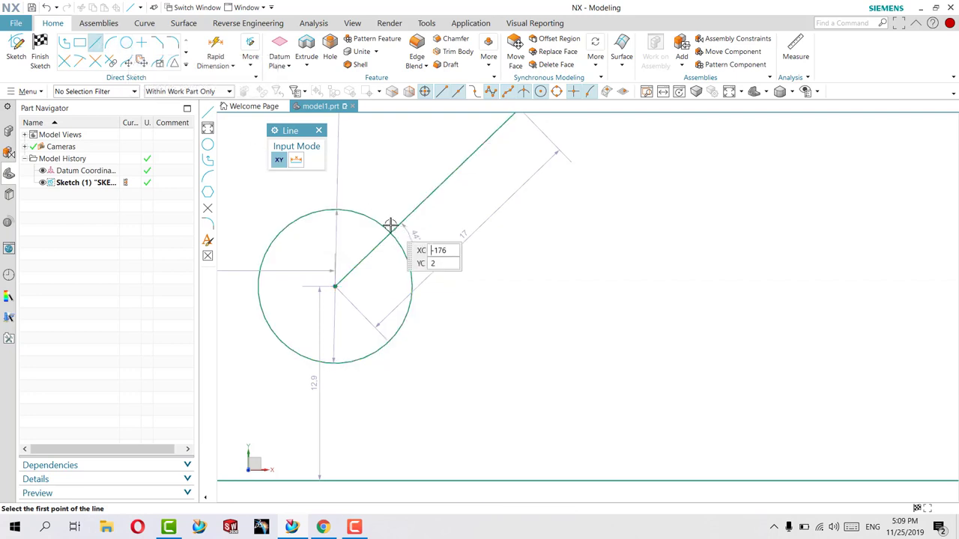
# Step: Draw a 22.4-long horizontal line rightward from the circle/line intersection; toggle Quadrant and Bounded Grid snaps
pyautogui.click(391, 233)
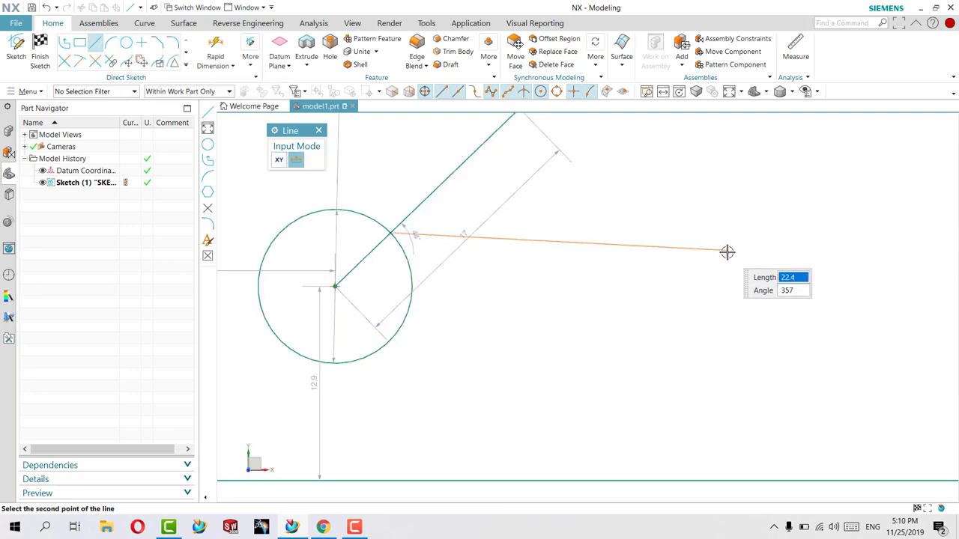
pyautogui.click(727, 236)
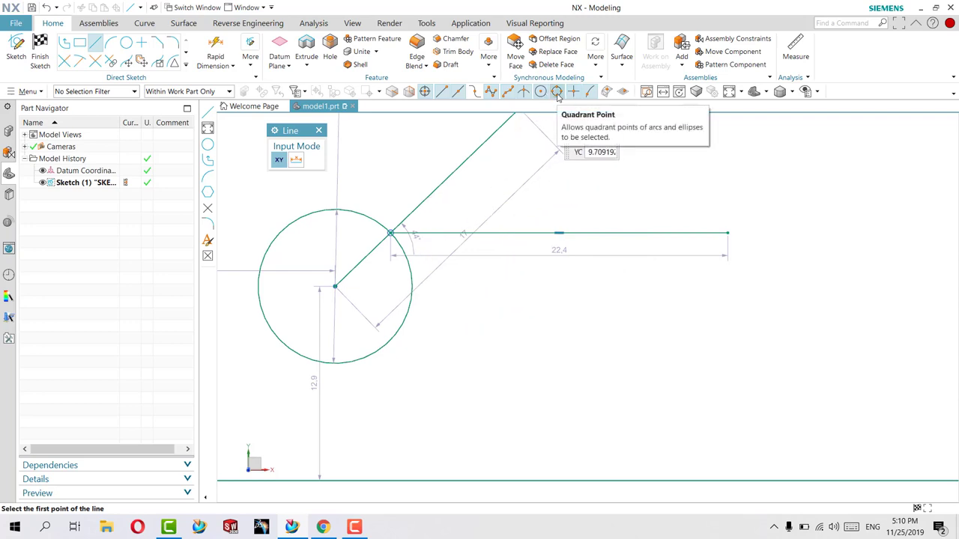
pyautogui.click(558, 93)
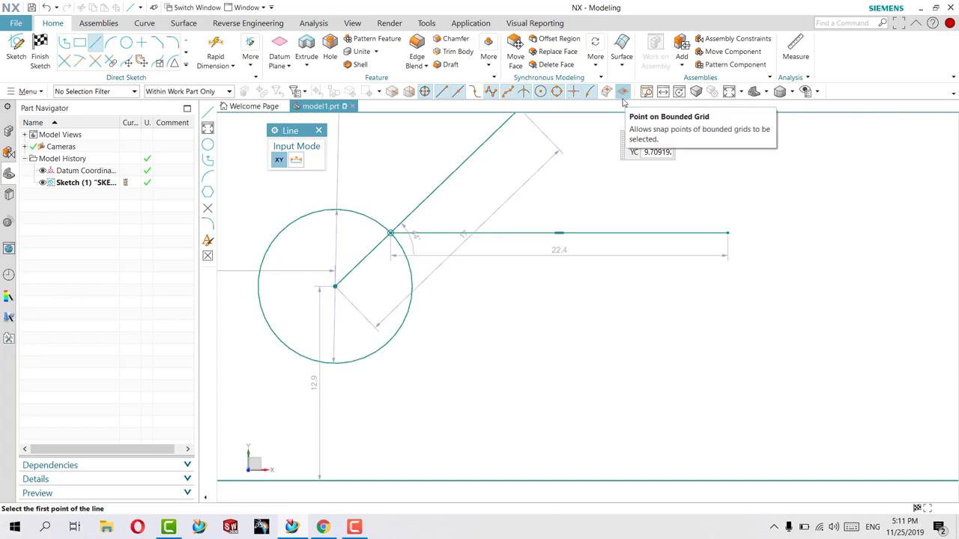
pyautogui.click(622, 96)
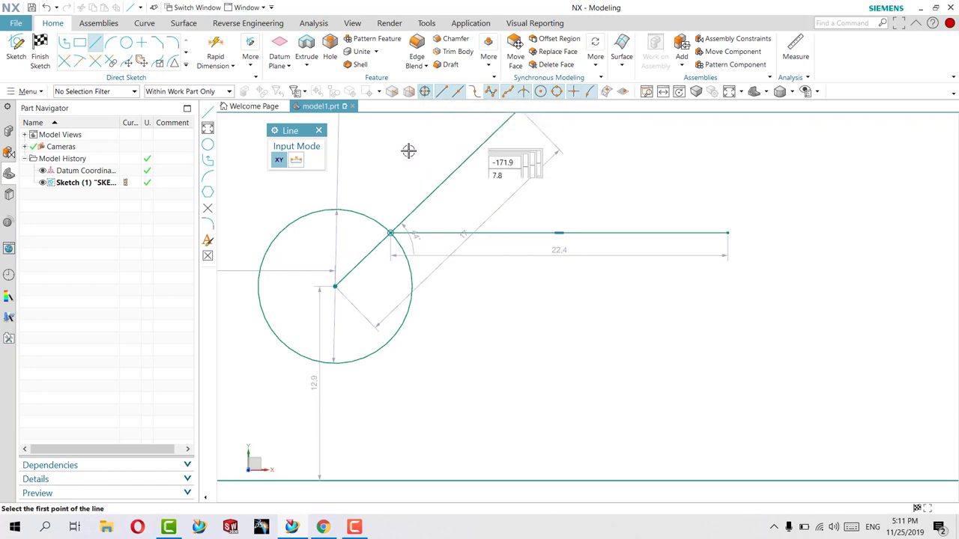
pyautogui.scroll(-3, 484, 160)
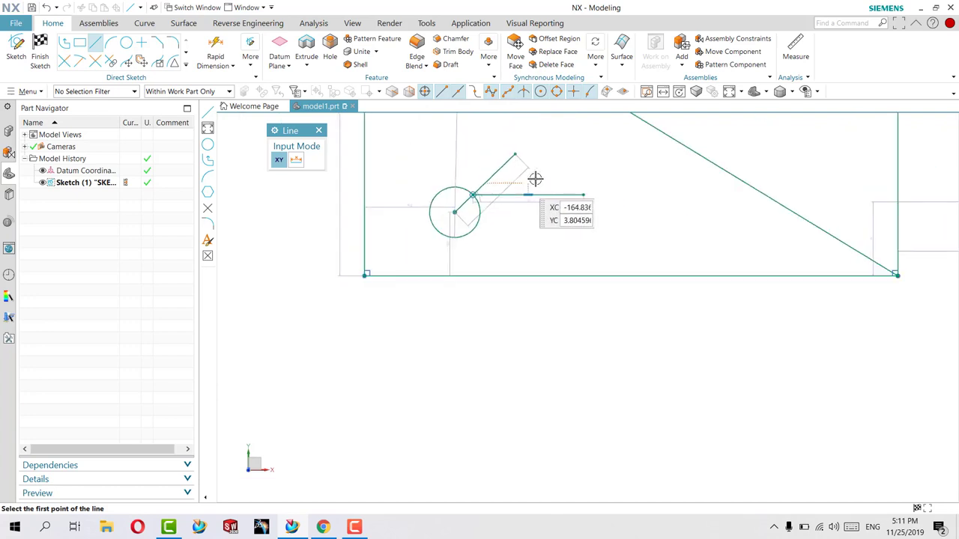
pyautogui.scroll(-3, 535, 180)
pyautogui.scroll(-2, 636, 154)
pyautogui.scroll(2, 675, 129)
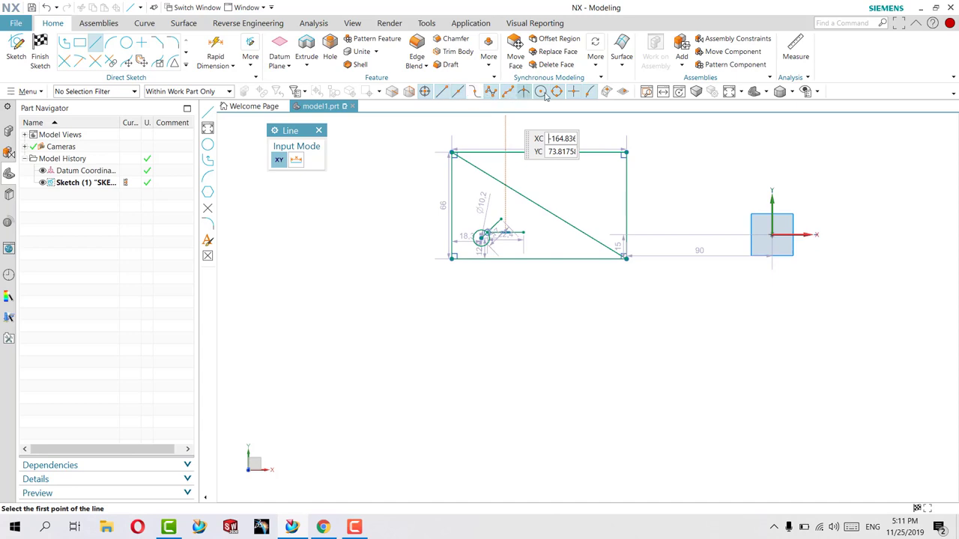
pyautogui.scroll(-3, 667, 158)
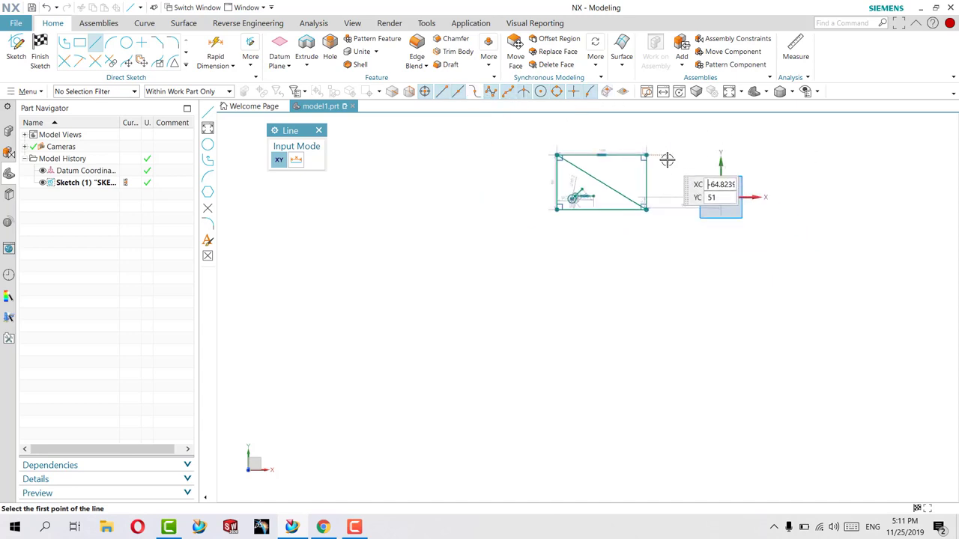
pyautogui.scroll(2, 732, 133)
pyautogui.scroll(1, 592, 156)
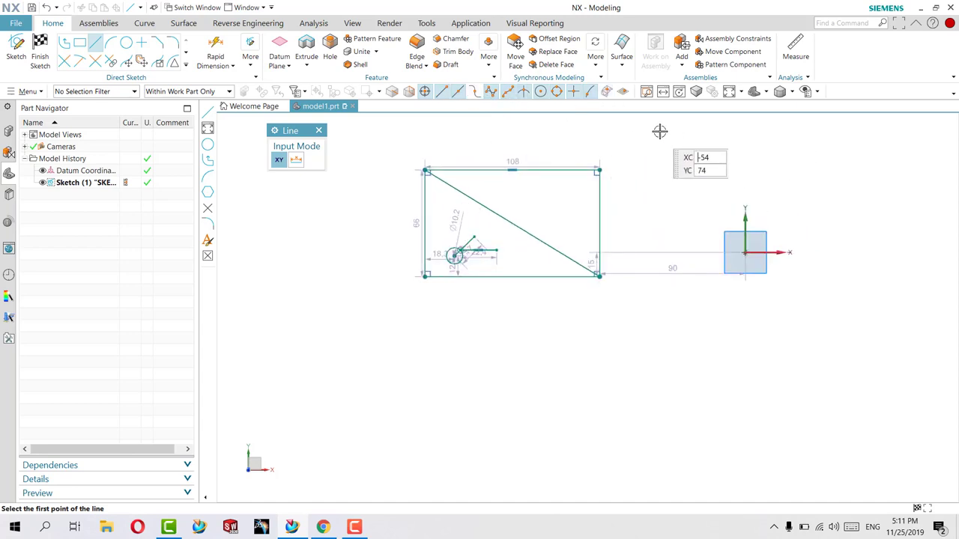
# Step: Exit the Line command and delete all existing sketch curves and dimensions
pyautogui.click(319, 130)
pyautogui.moveTo(649, 143); pyautogui.dragTo(368, 332)
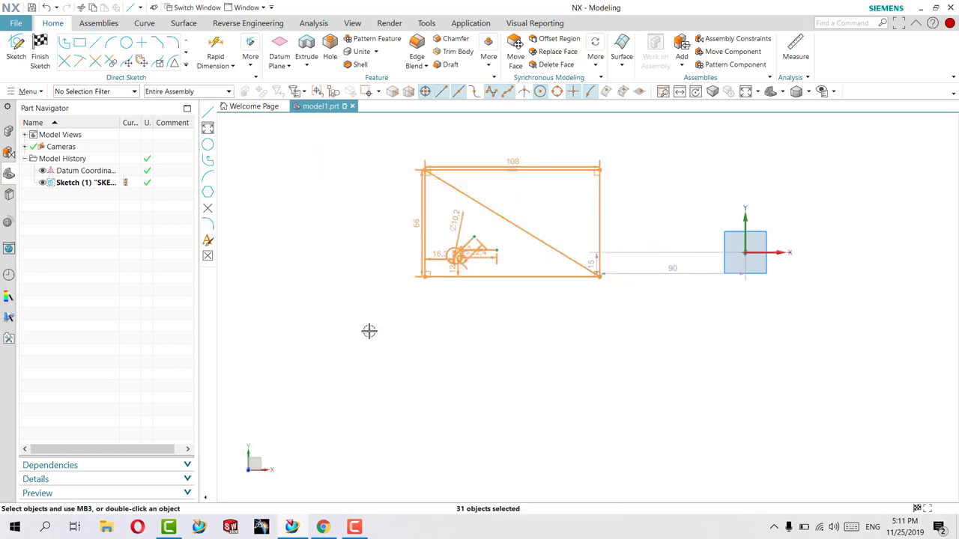
pyautogui.press('Delete')
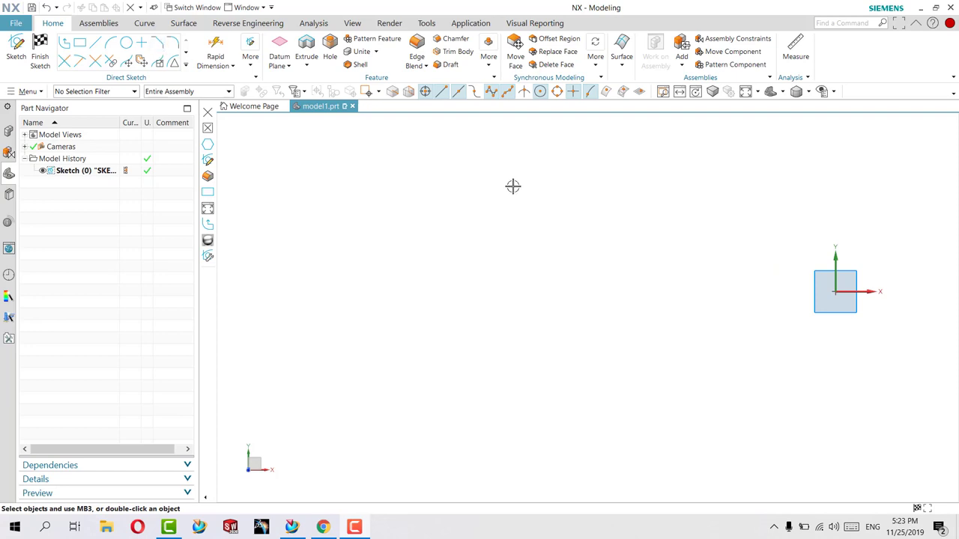
# Step: Draw a new 460 by 265 rectangle left of the origin
pyautogui.click(79, 42)
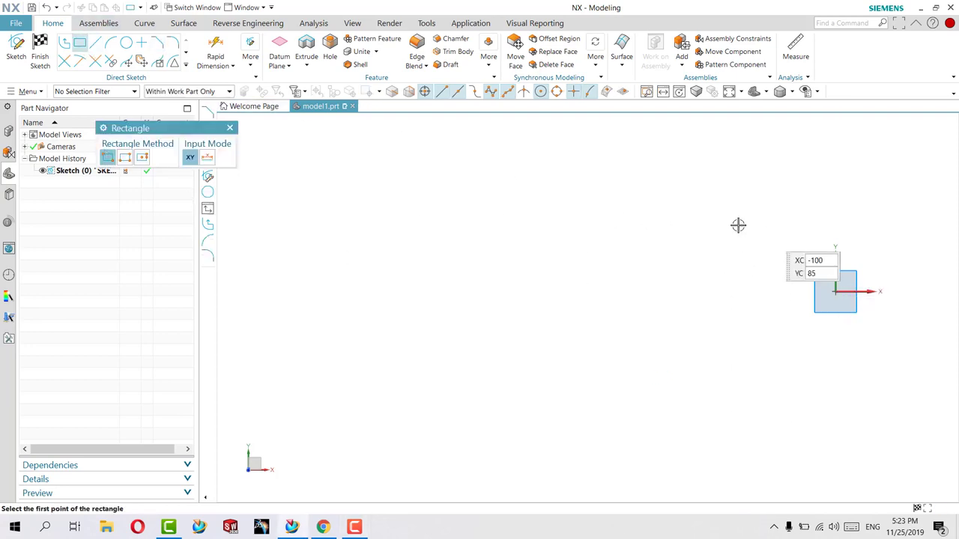
pyautogui.click(676, 186)
pyautogui.click(372, 361)
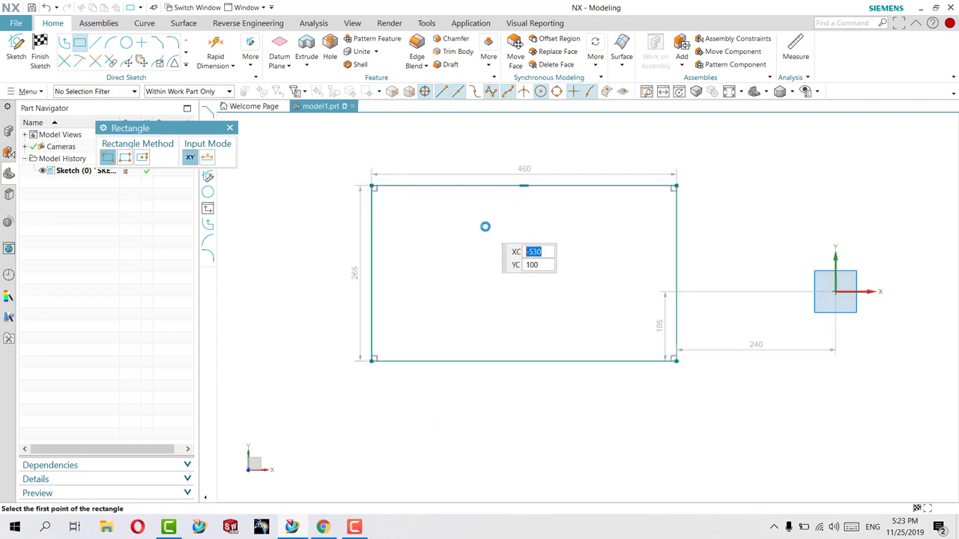
pyautogui.press('Escape')
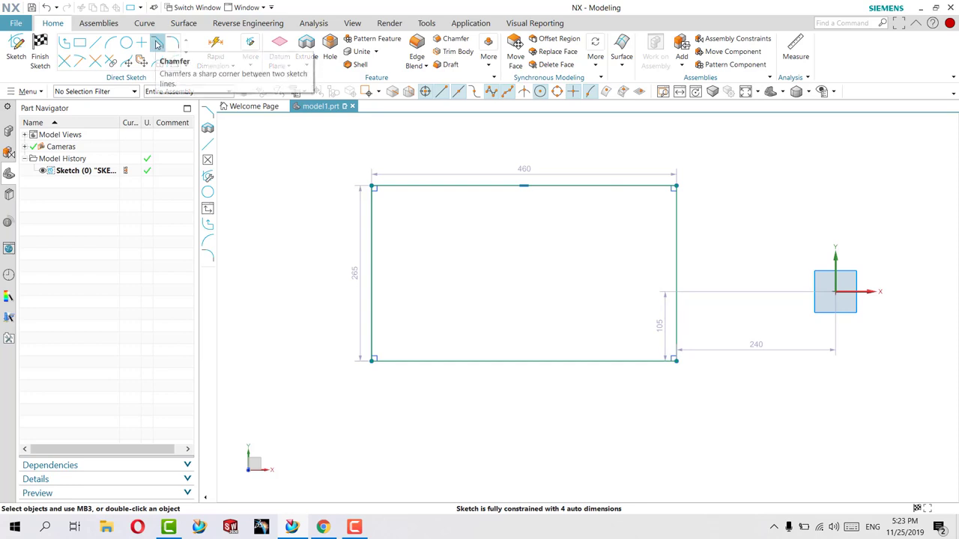
# Step: Chamfer the top-left corner between the top and left edges with a symmetric 100 mm distance
pyautogui.click(158, 43)
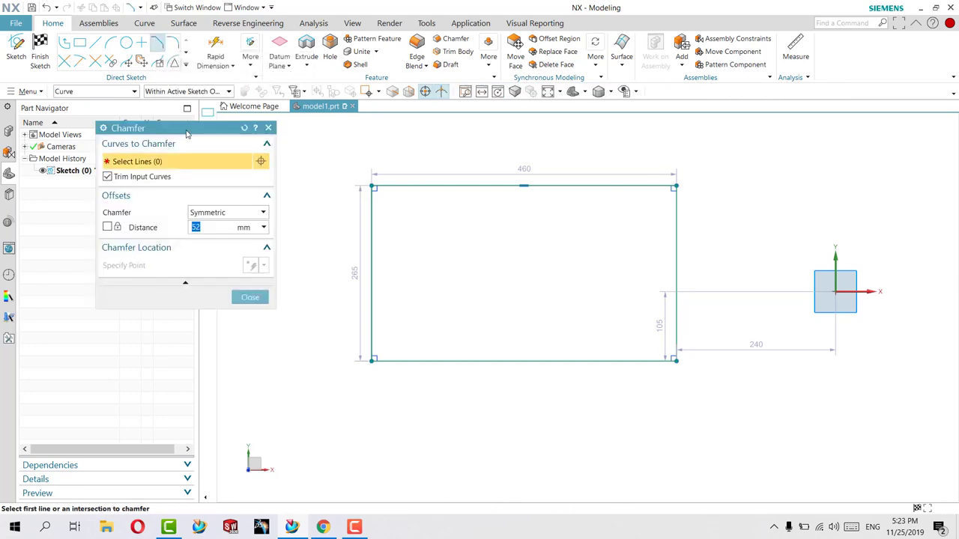
pyautogui.moveTo(187, 132); pyautogui.dragTo(194, 135)
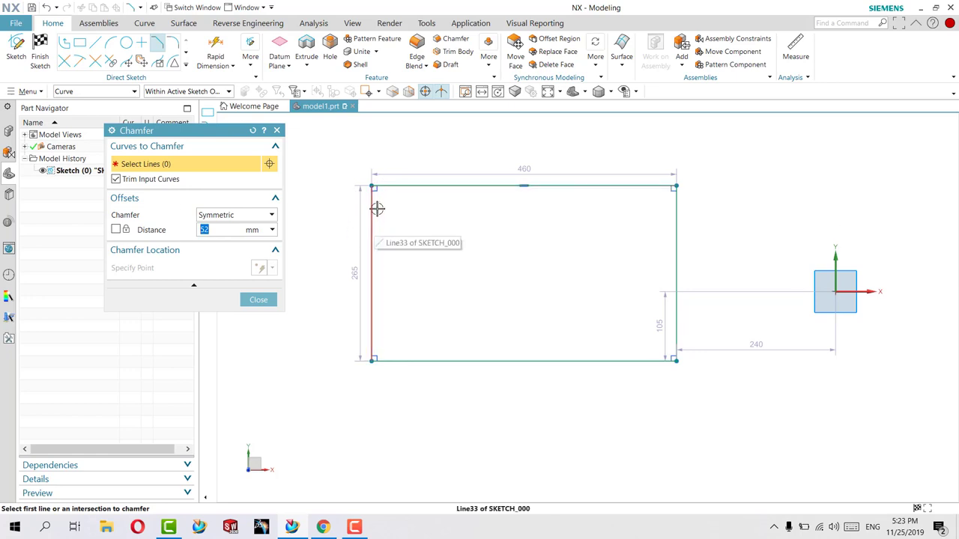
pyautogui.scroll(2, 374, 187)
pyautogui.scroll(3, 434, 183)
pyautogui.scroll(-1, 434, 184)
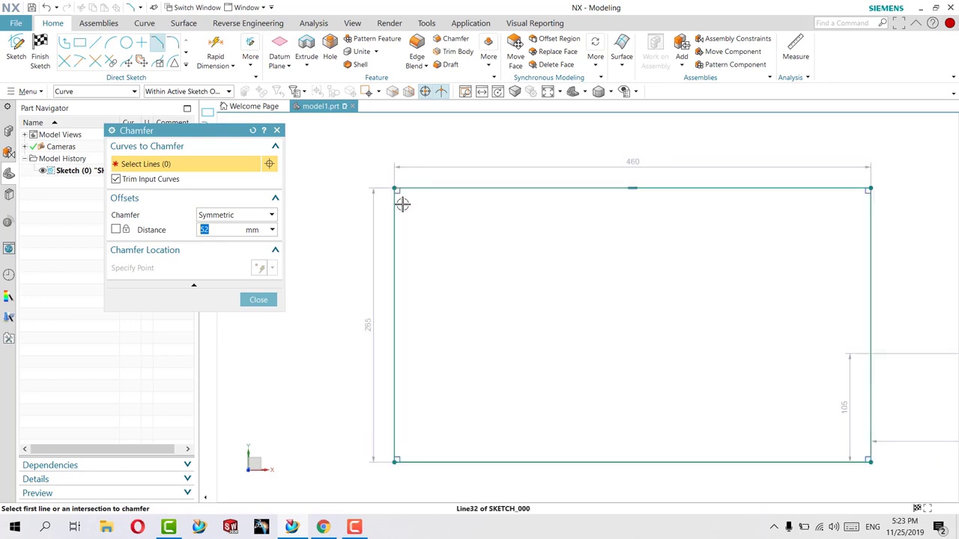
pyautogui.click(427, 188)
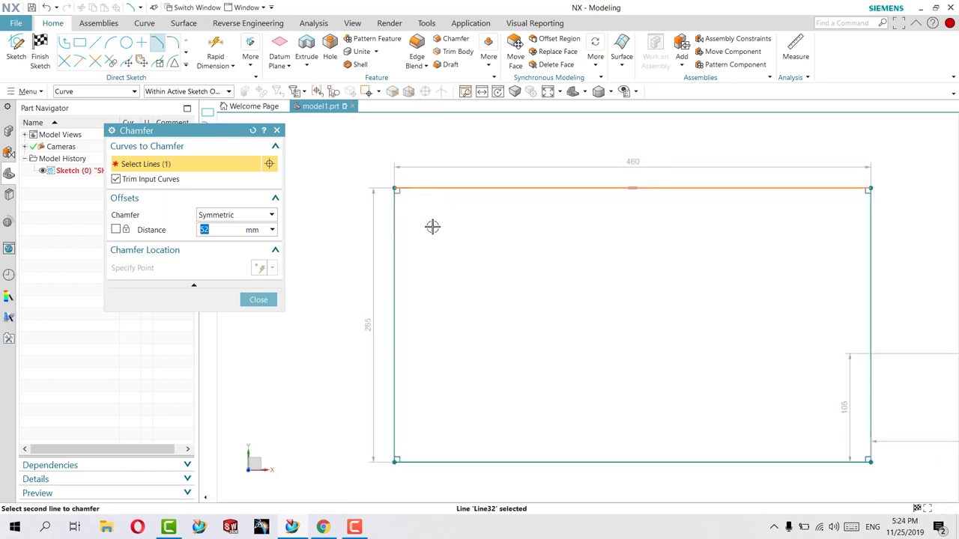
pyautogui.click(395, 222)
pyautogui.write('100')
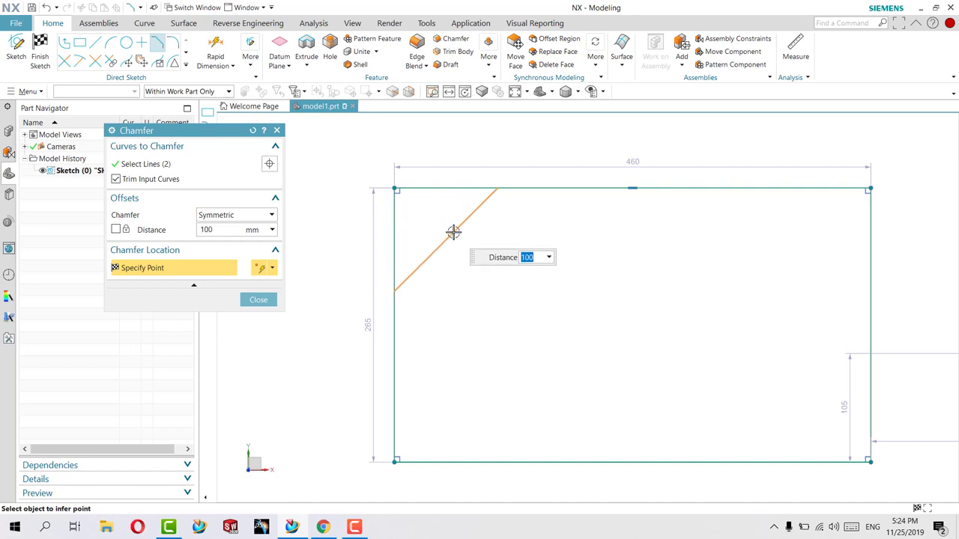
pyautogui.click(453, 232)
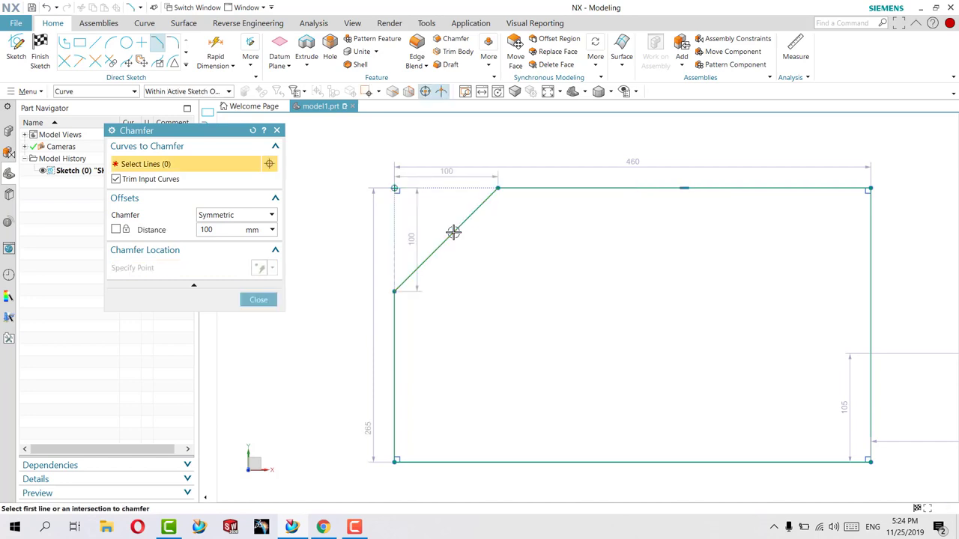
pyautogui.scroll(1, 395, 191)
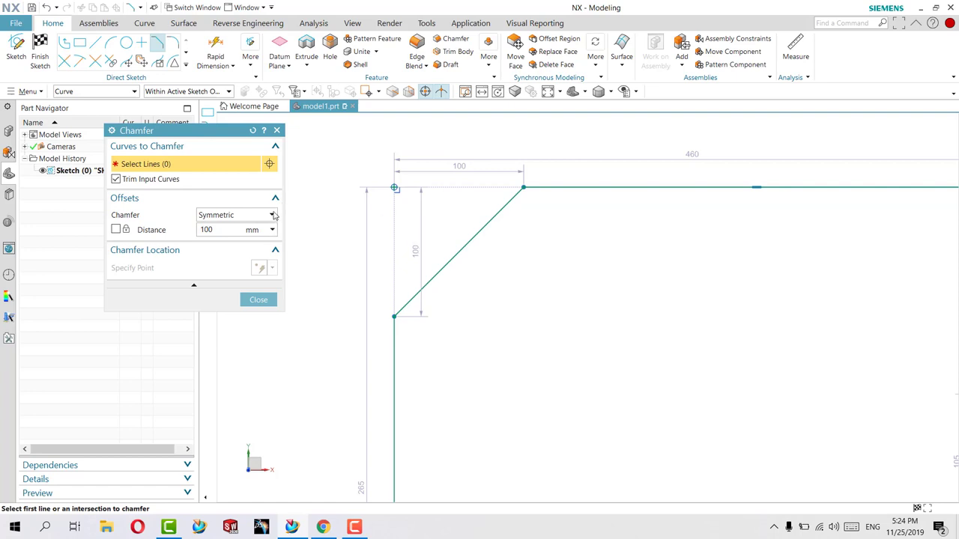
# Step: Select the rectangle's bottom and left edges as the chamfer lines
pyautogui.click(272, 216)
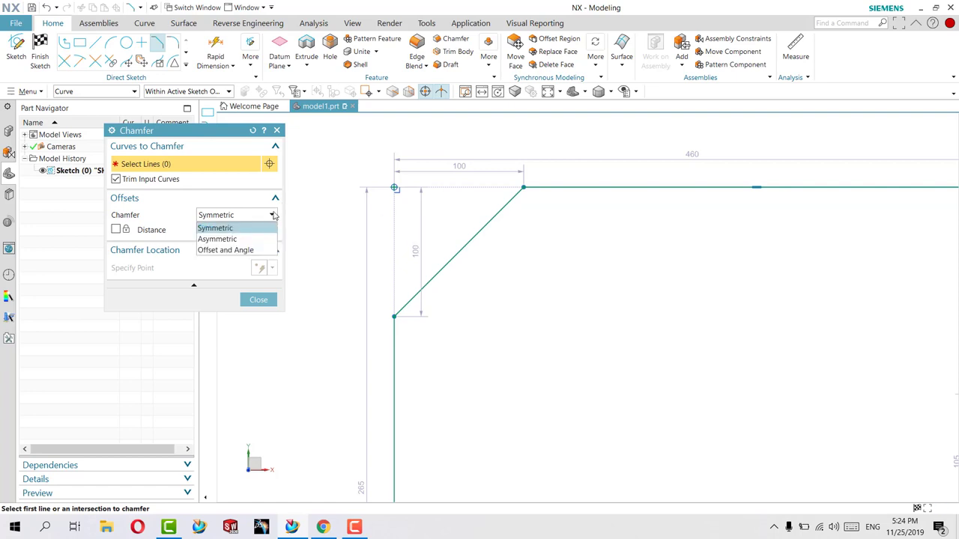
pyautogui.click(626, 269)
pyautogui.scroll(-3, 637, 337)
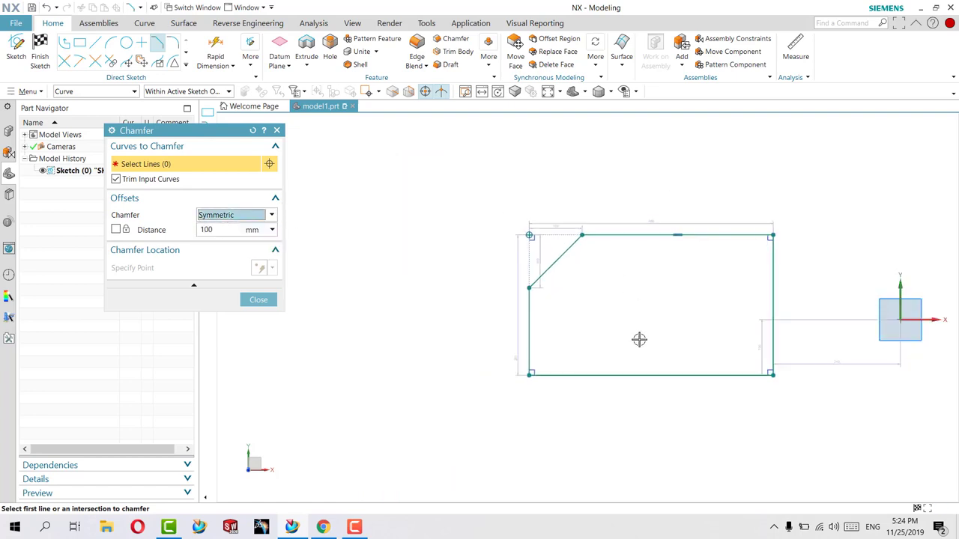
pyautogui.scroll(5, 555, 377)
pyautogui.scroll(3, 479, 380)
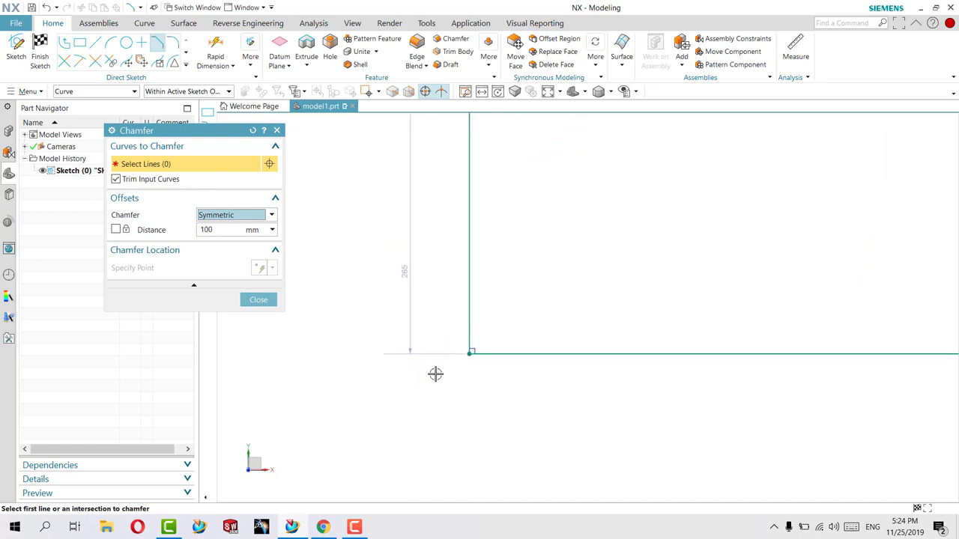
pyautogui.click(502, 355)
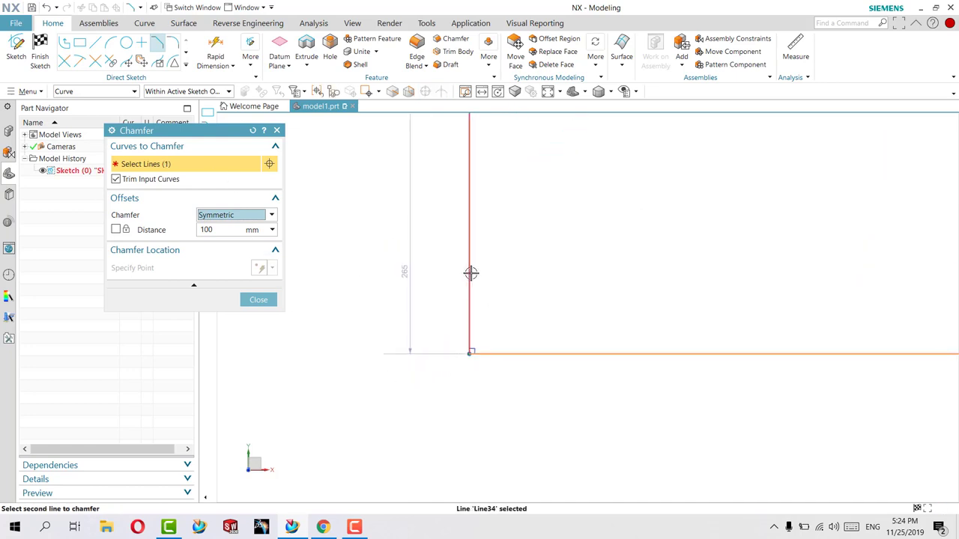
pyautogui.click(470, 274)
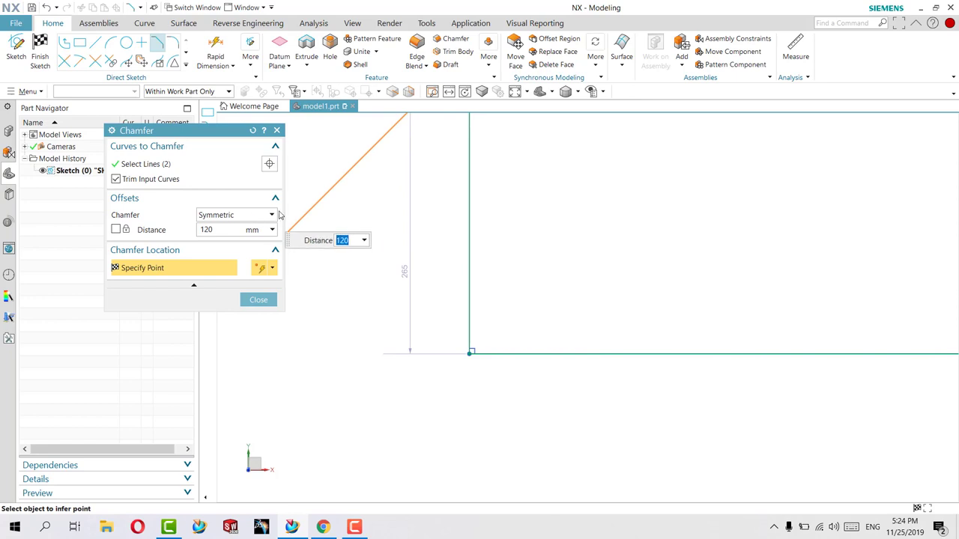
# Step: Make the chamfer Asymmetric with distances 100 and 50, and place it at bottom-left
pyautogui.click(271, 215)
pyautogui.click(227, 239)
pyautogui.write('100')
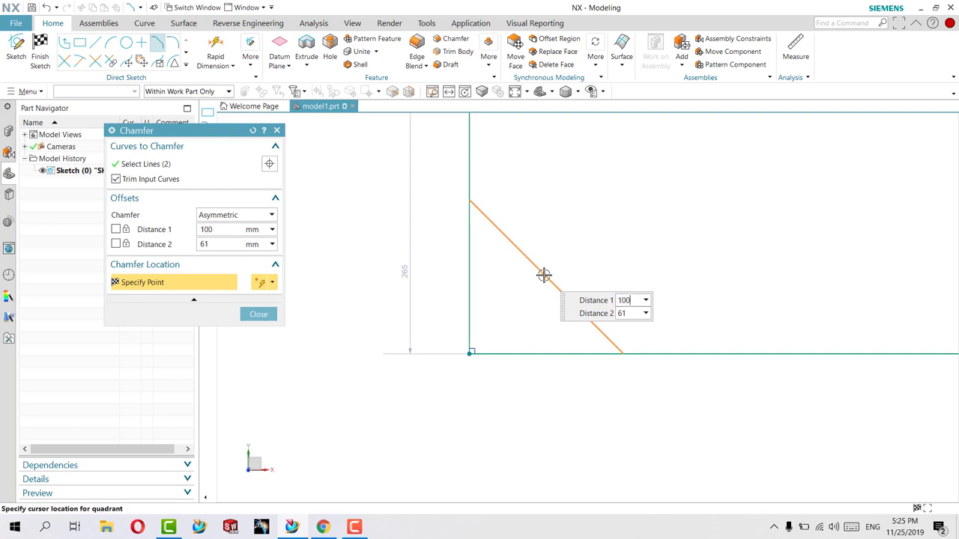
pyautogui.press('Tab')
pyautogui.write('50')
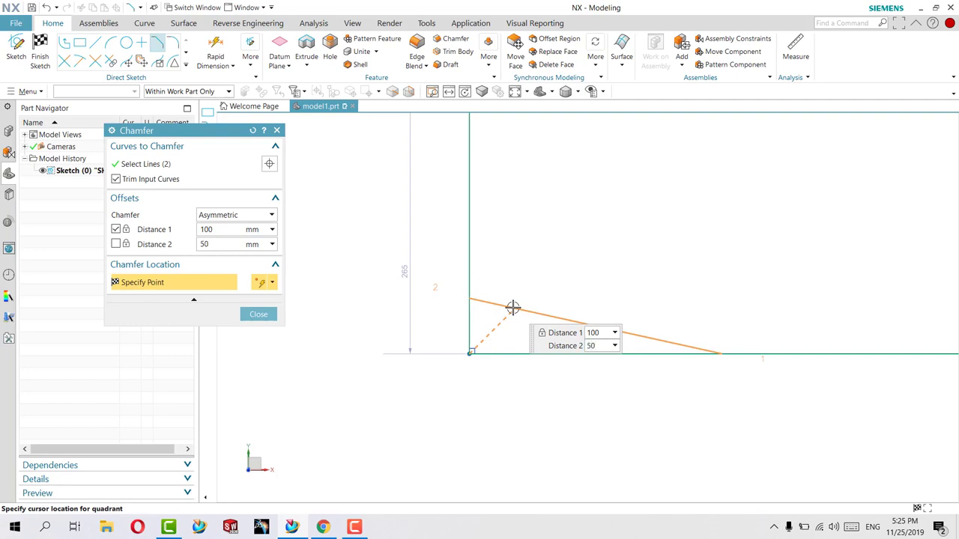
pyautogui.press('Tab')
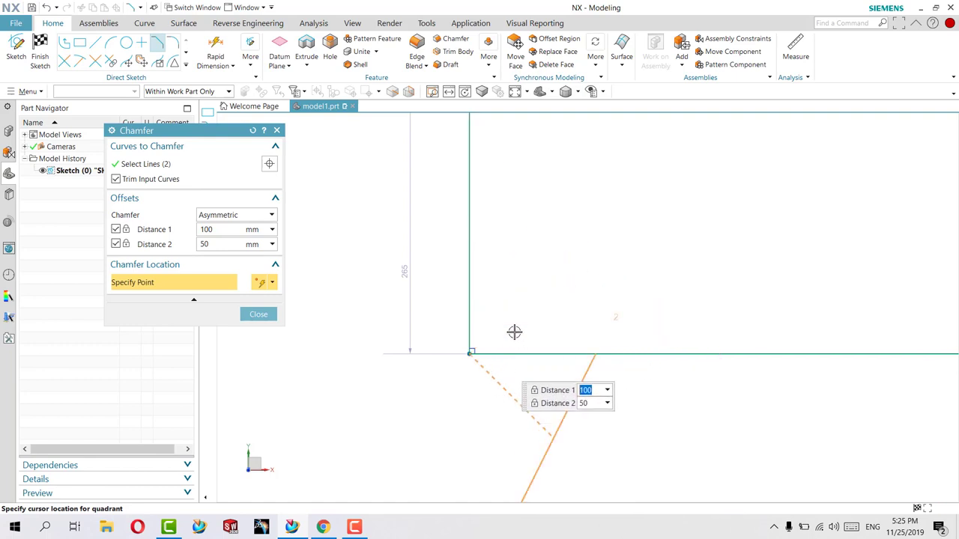
pyautogui.click(520, 297)
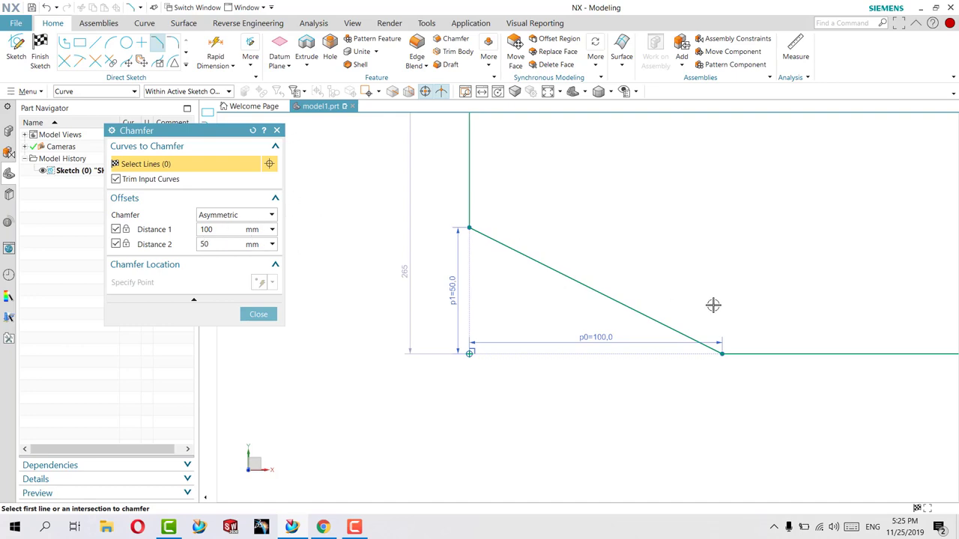
pyautogui.scroll(-2, 713, 305)
pyautogui.scroll(-2, 831, 302)
pyautogui.scroll(3, 834, 300)
pyautogui.scroll(4, 794, 344)
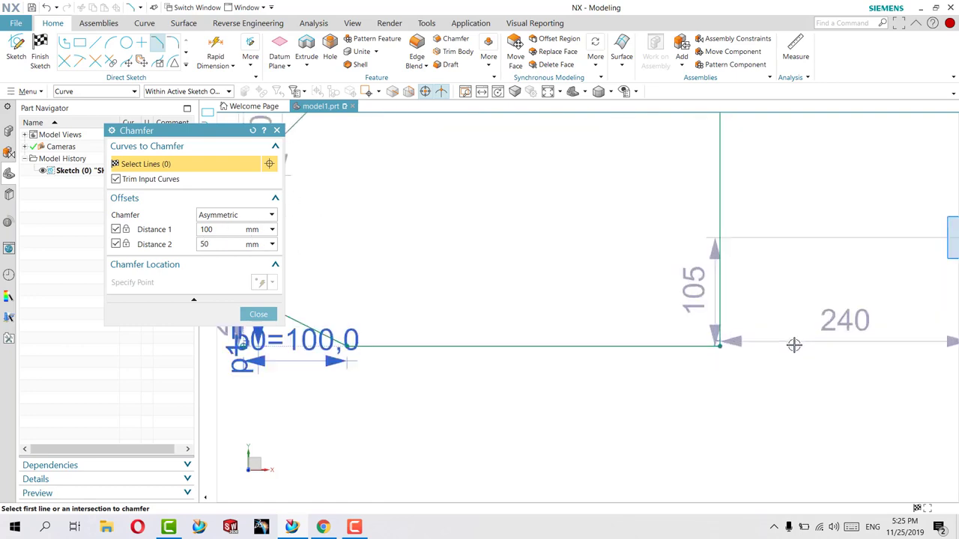
pyautogui.scroll(-3, 772, 348)
# Step: Chamfer the bottom-right corner with Offset and Angle, distance 100 at 30°
pyautogui.click(266, 216)
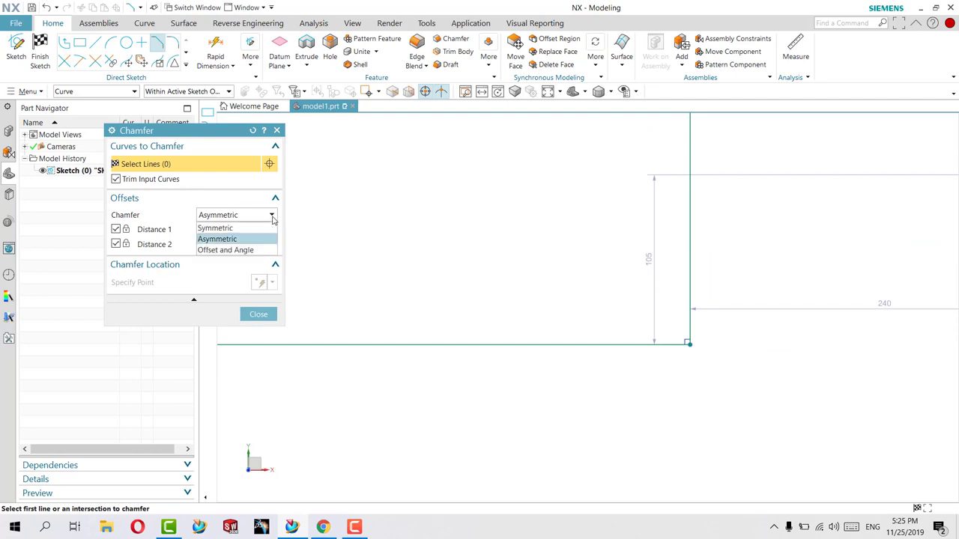
pyautogui.click(232, 250)
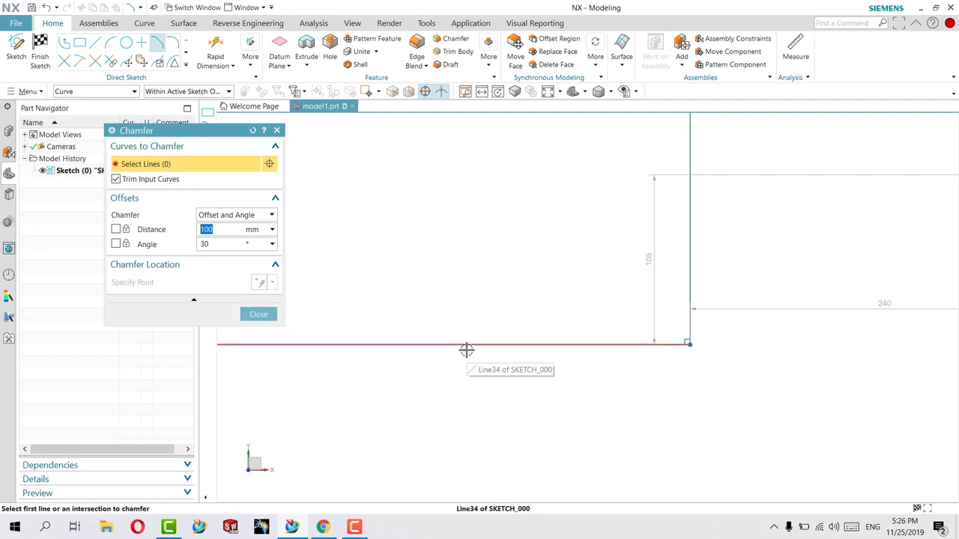
pyautogui.click(690, 249)
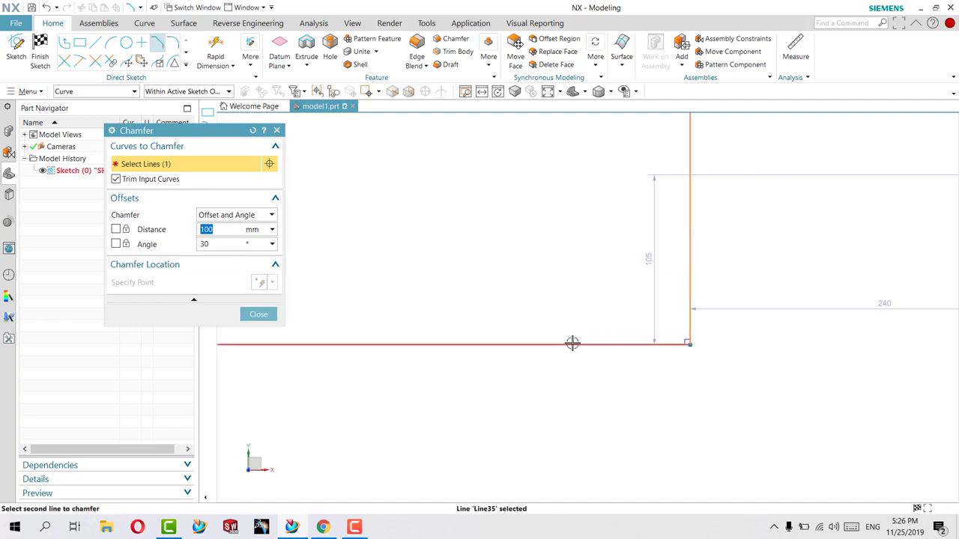
pyautogui.click(572, 345)
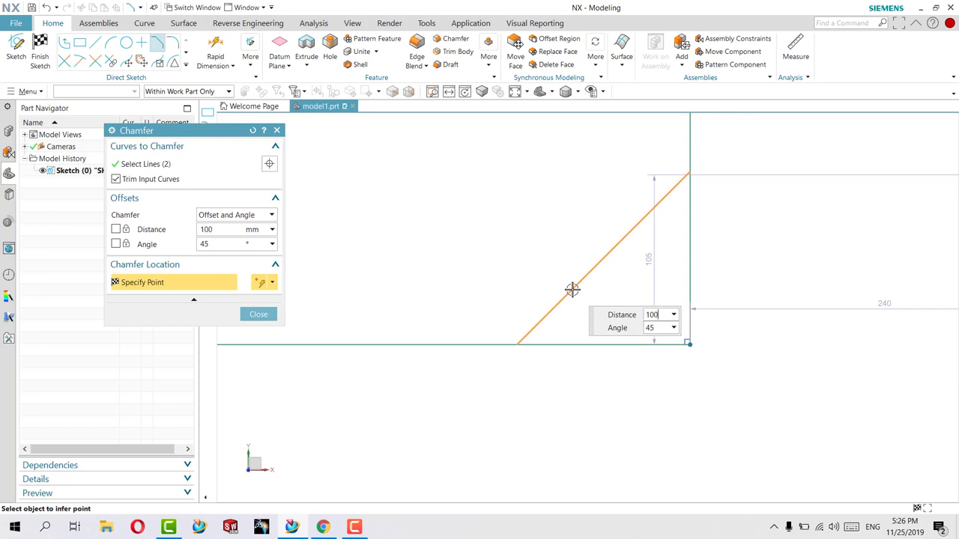
pyautogui.press('Tab')
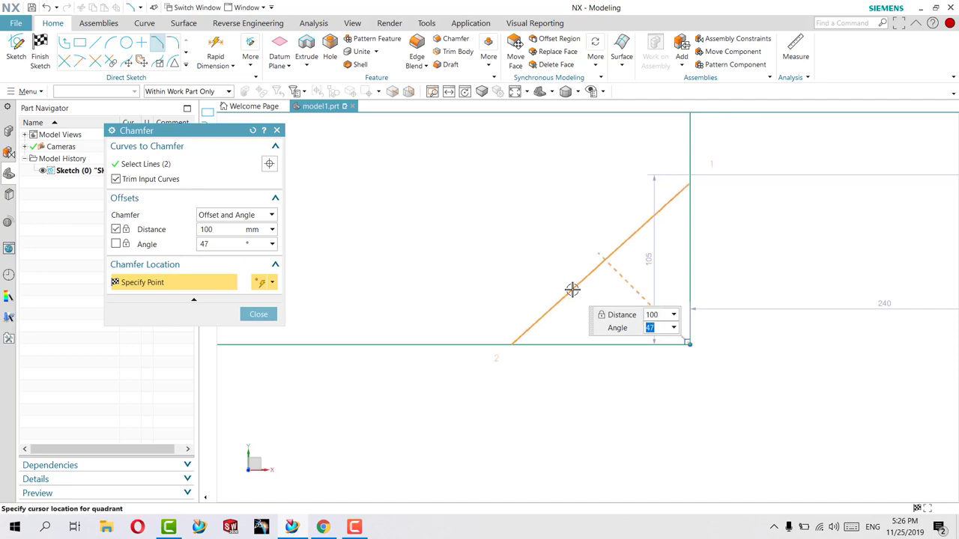
pyautogui.press('Tab')
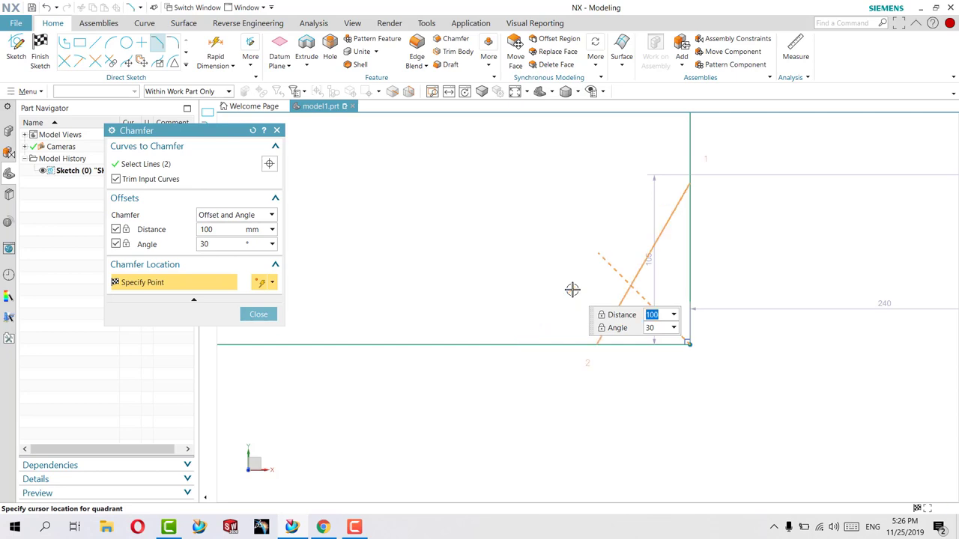
pyautogui.click(586, 291)
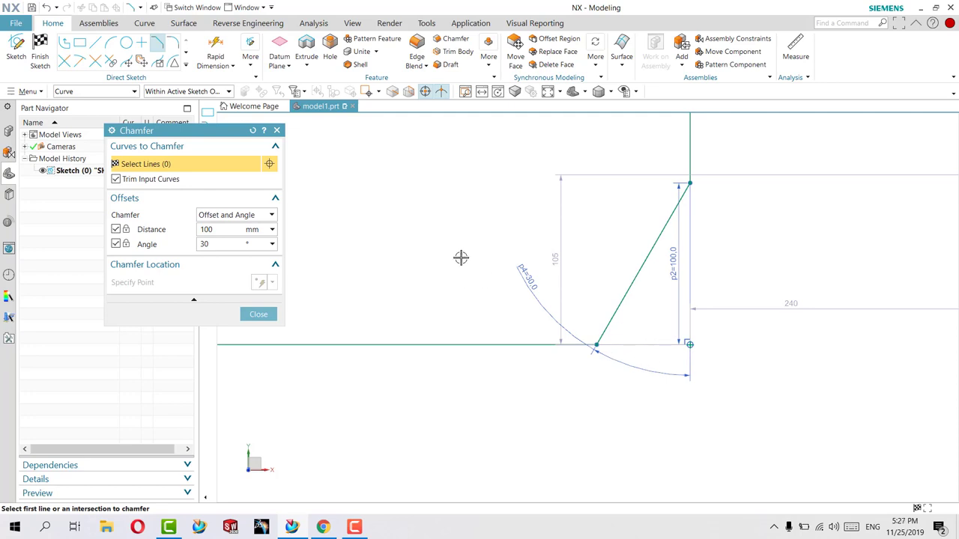
pyautogui.scroll(-2, 574, 219)
pyautogui.scroll(-2, 622, 150)
pyautogui.scroll(-1, 625, 133)
pyautogui.scroll(-1, 625, 114)
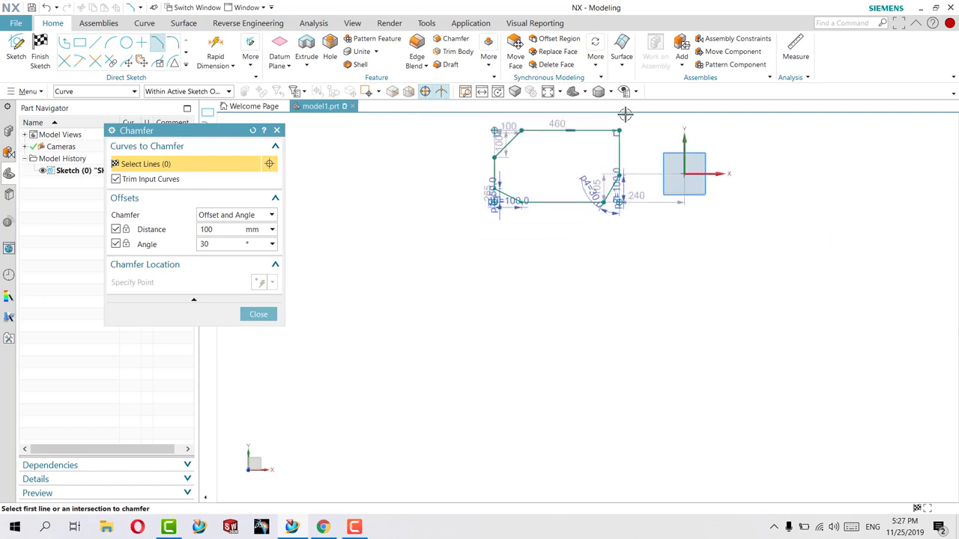
pyautogui.scroll(3, 622, 123)
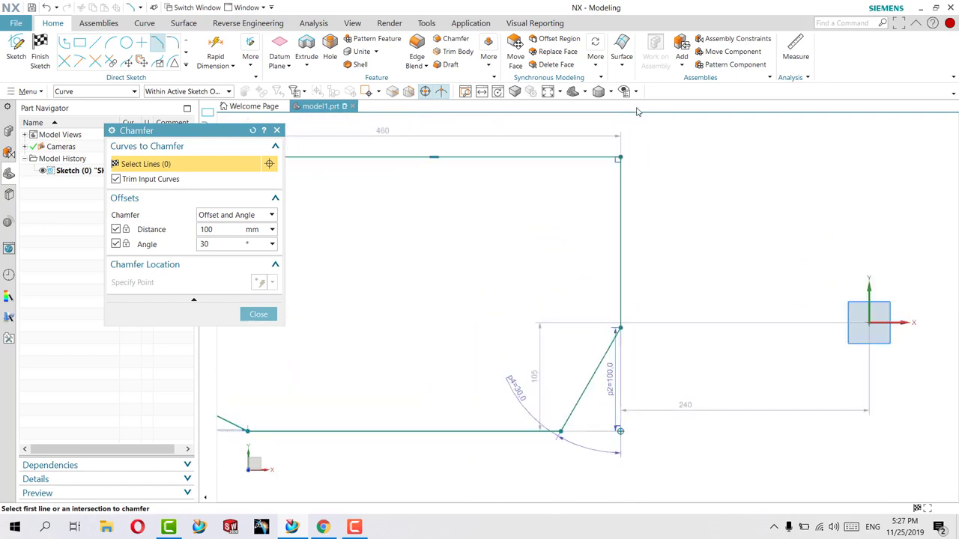
pyautogui.scroll(1, 637, 120)
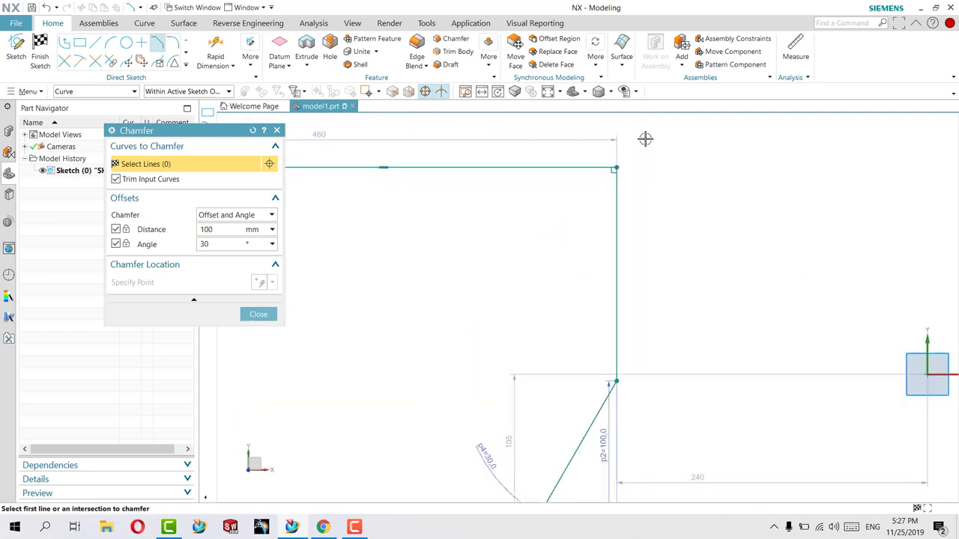
# Step: Place a Symmetric 105 mm chamfer at the top-right corner's intersection
pyautogui.click(272, 215)
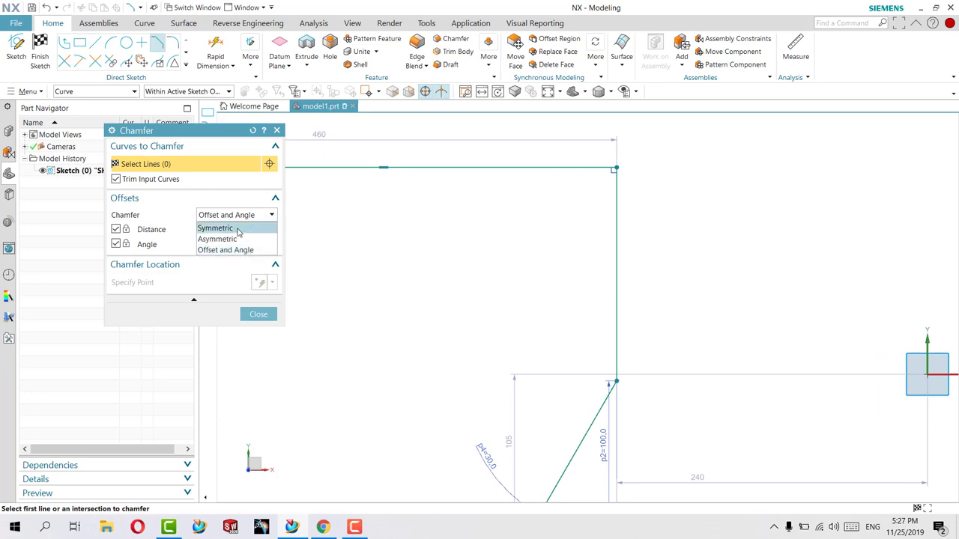
pyautogui.click(228, 224)
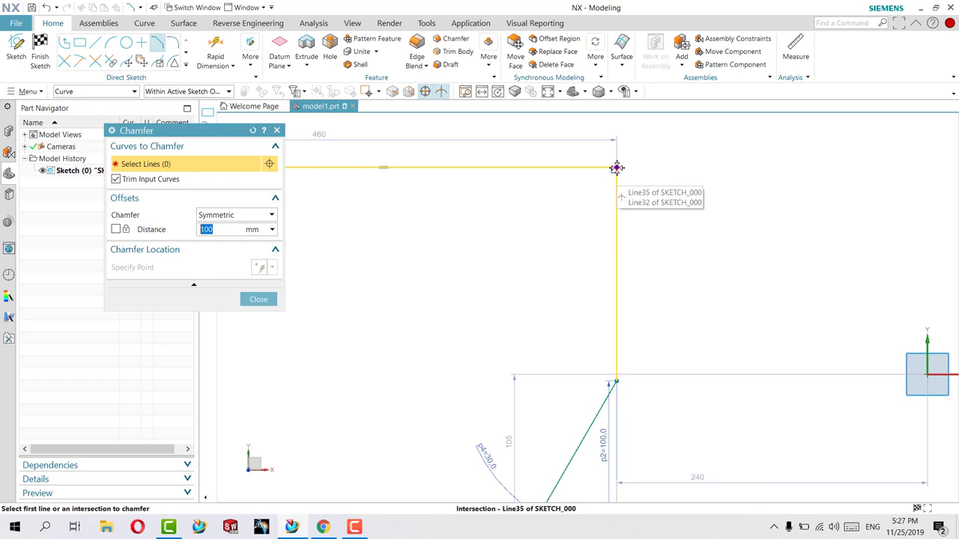
pyautogui.click(616, 167)
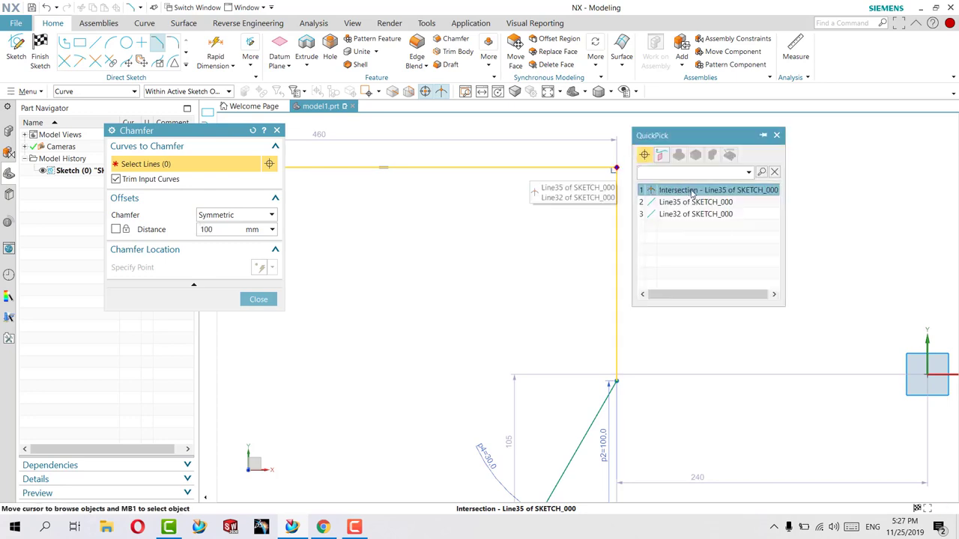
pyautogui.click(693, 192)
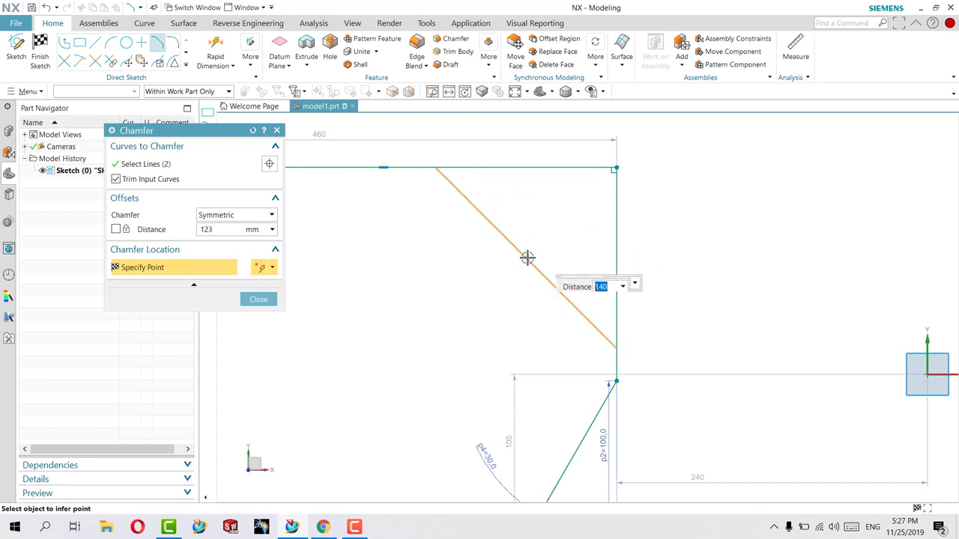
pyautogui.scroll(-2, 535, 248)
pyautogui.scroll(-1, 535, 247)
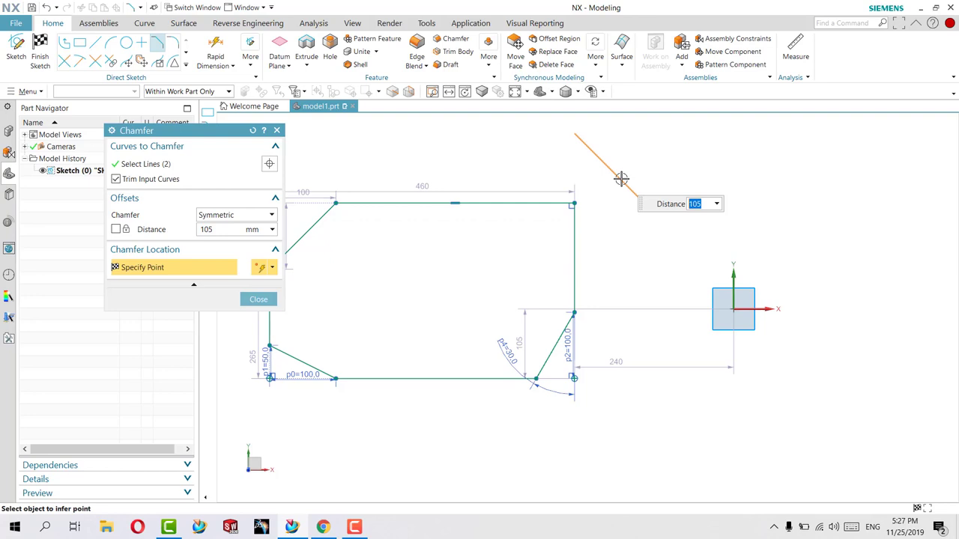
pyautogui.click(621, 178)
pyautogui.scroll(2, 588, 192)
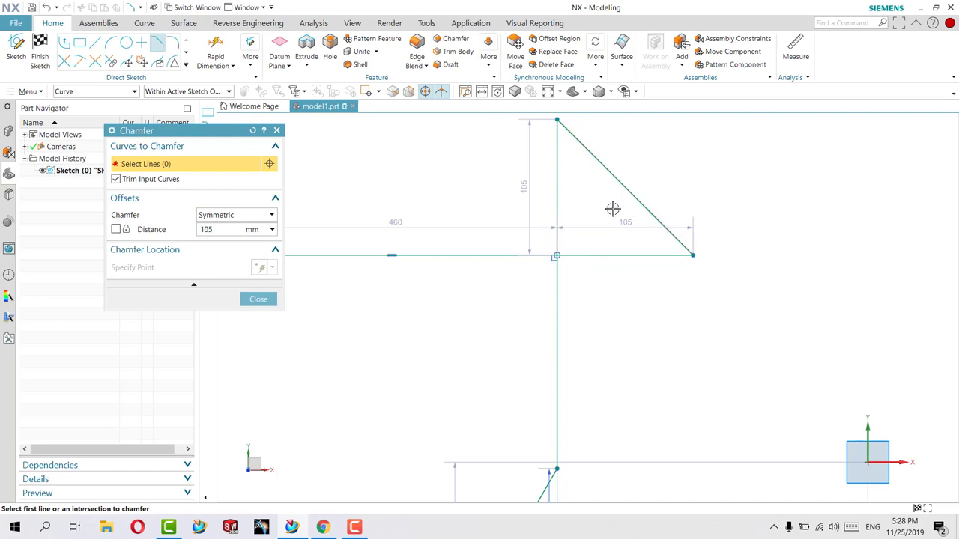
# Step: Close the Chamfer dialog and pan to an empty area of the sketch
pyautogui.click(257, 299)
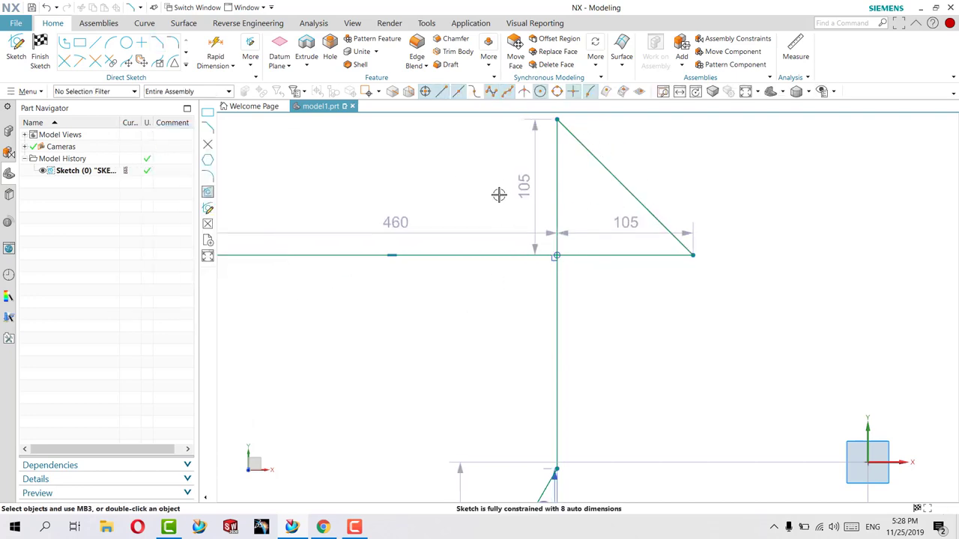
pyautogui.scroll(-4, 509, 196)
pyautogui.moveTo(518, 198)
pyautogui.mouseDown(button='middle')
pyautogui.moveTo(304, 317)
pyautogui.moveTo(342, 325)
pyautogui.moveTo(574, 210)
pyautogui.moveTo(643, 215)
pyautogui.mouseUp(button='middle')
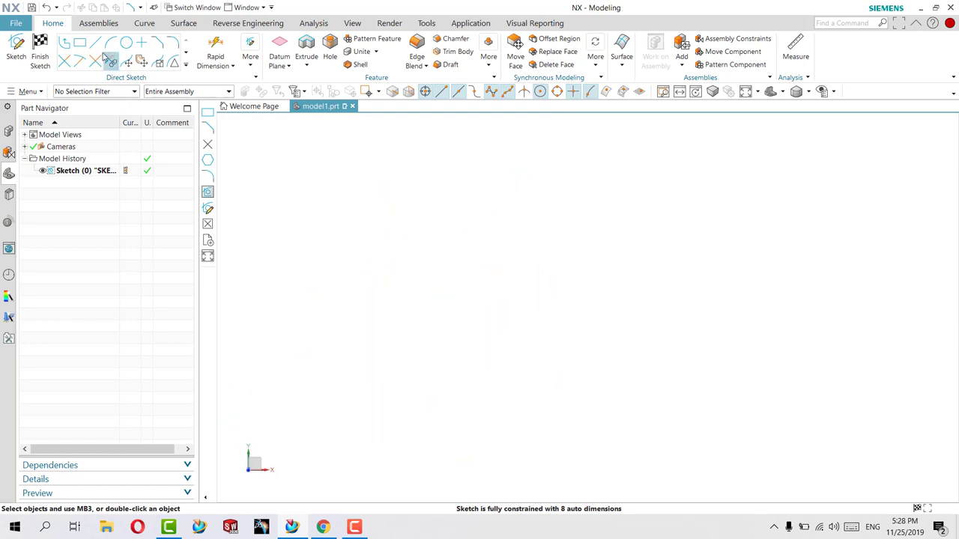
# Step: Draw a 405 × 220 rectangle in the empty area
pyautogui.click(79, 42)
pyautogui.click(621, 217)
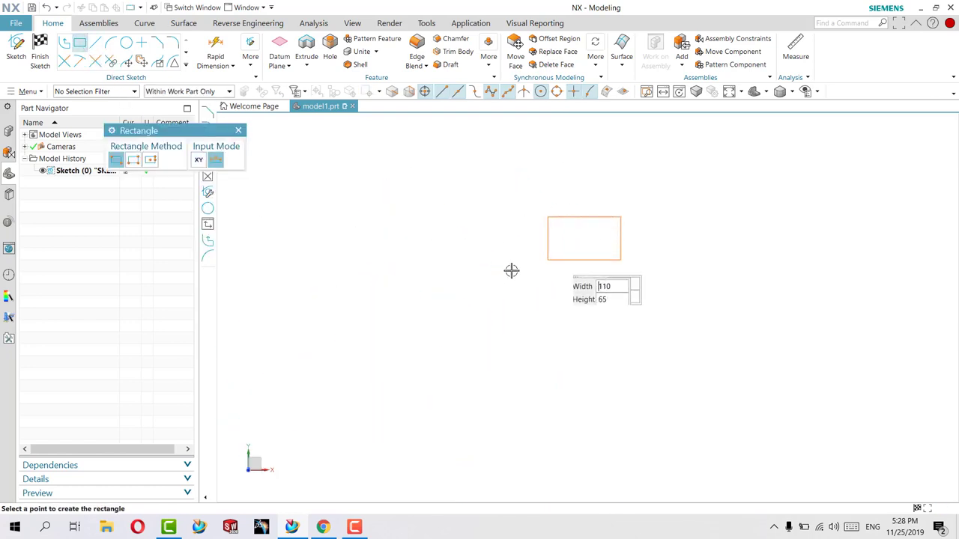
pyautogui.click(352, 362)
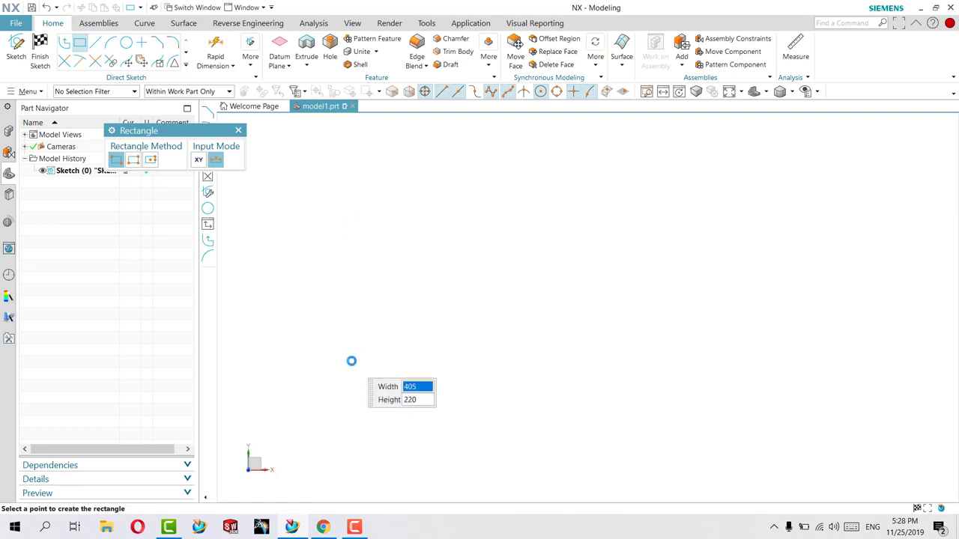
pyautogui.scroll(1, 333, 344)
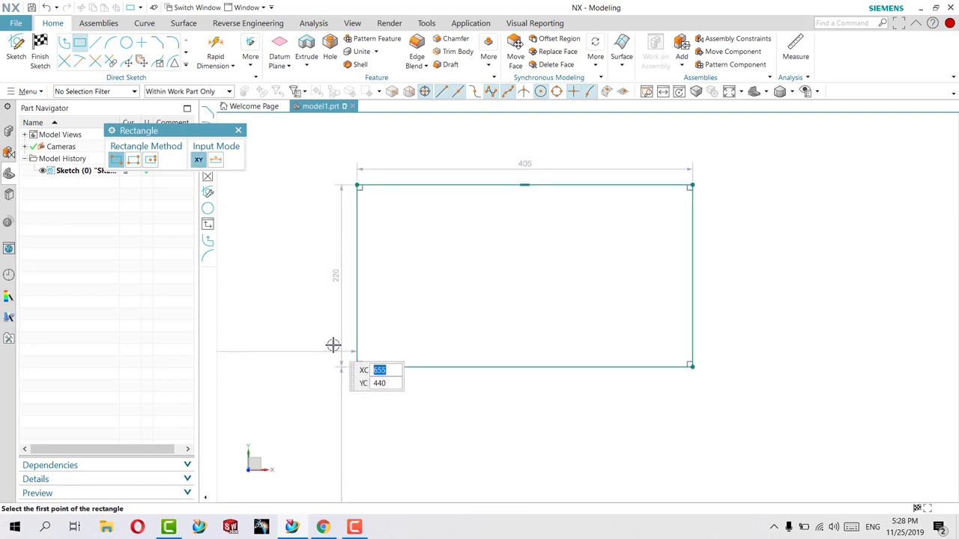
pyautogui.click(172, 42)
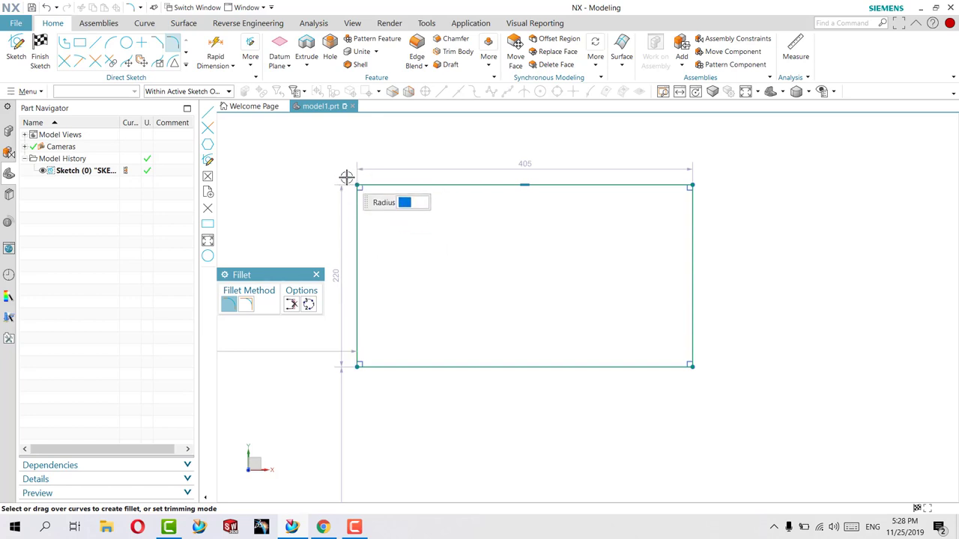
# Step: Fillet the left and top edges with a trimmed 80 mm radius at top-left
pyautogui.scroll(3, 346, 180)
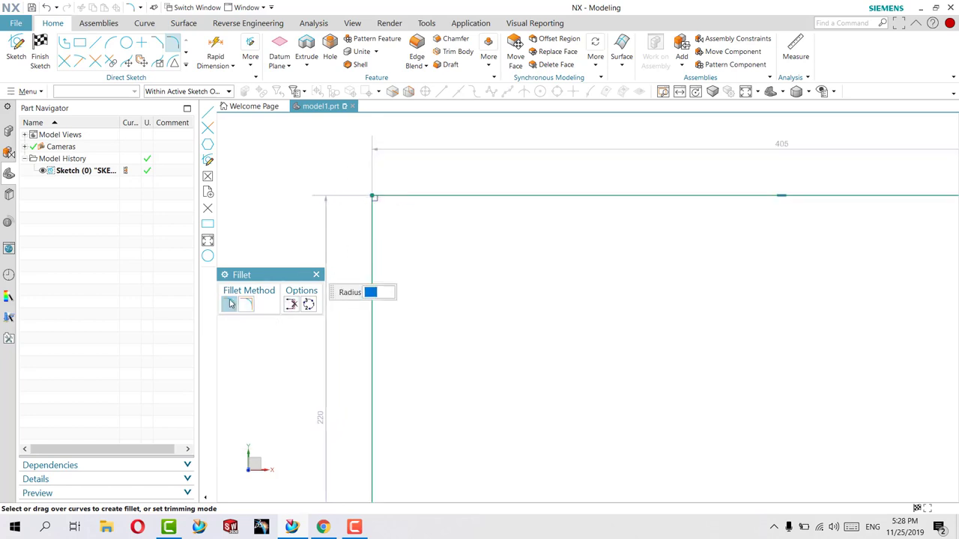
pyautogui.click(372, 222)
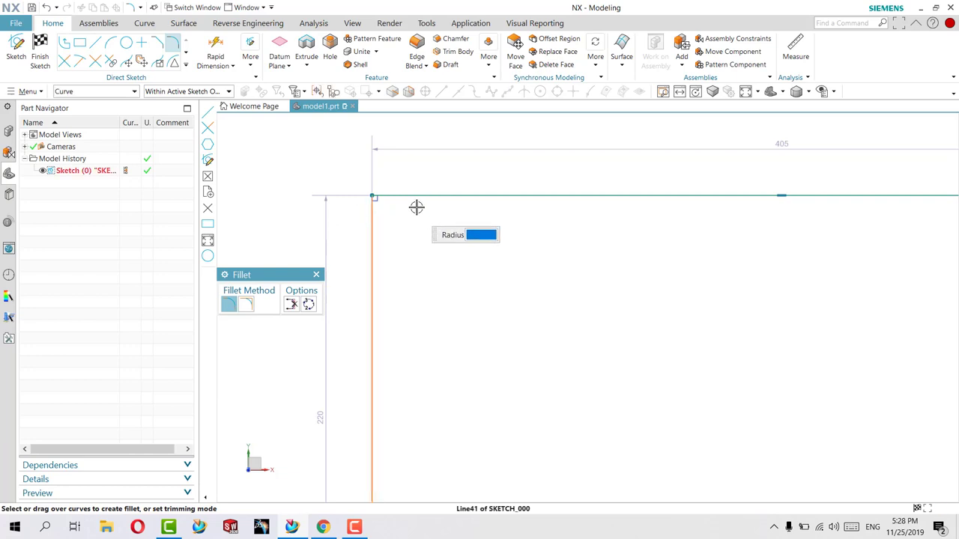
pyautogui.click(420, 197)
pyautogui.write('80')
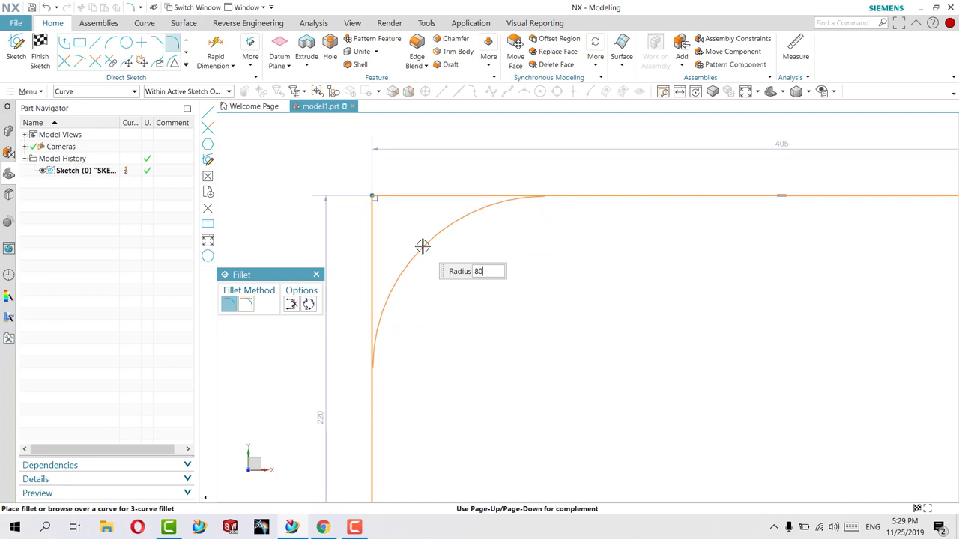
pyautogui.click(423, 246)
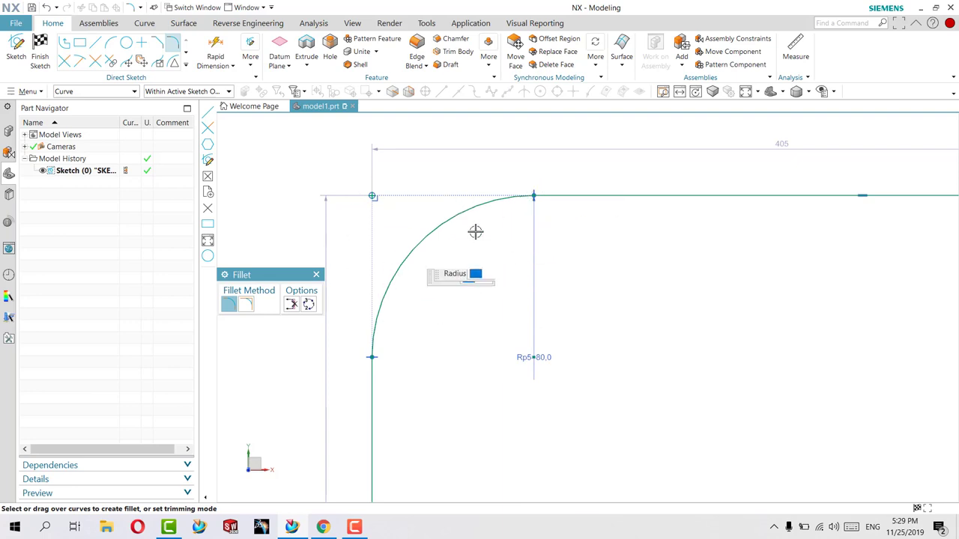
pyautogui.scroll(-3, 475, 232)
pyautogui.scroll(2, 693, 243)
pyautogui.scroll(3, 692, 248)
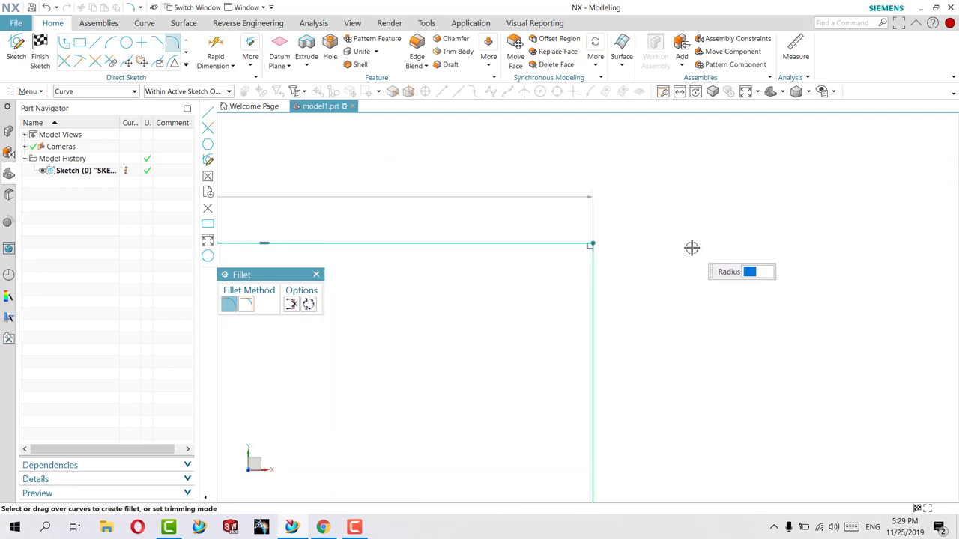
# Step: Switch Fillet to Untrim and round the top-right corner with an 80 mm fillet
pyautogui.click(247, 306)
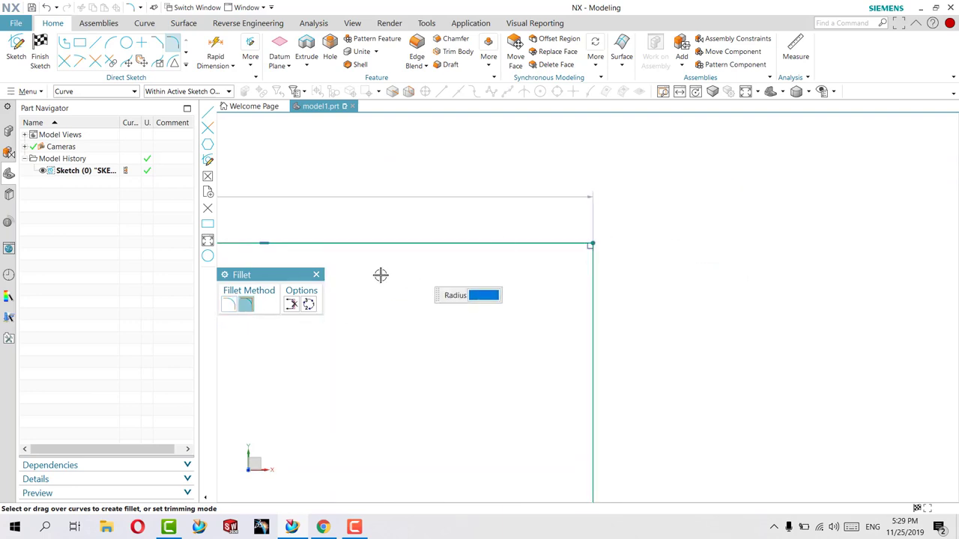
pyautogui.click(559, 242)
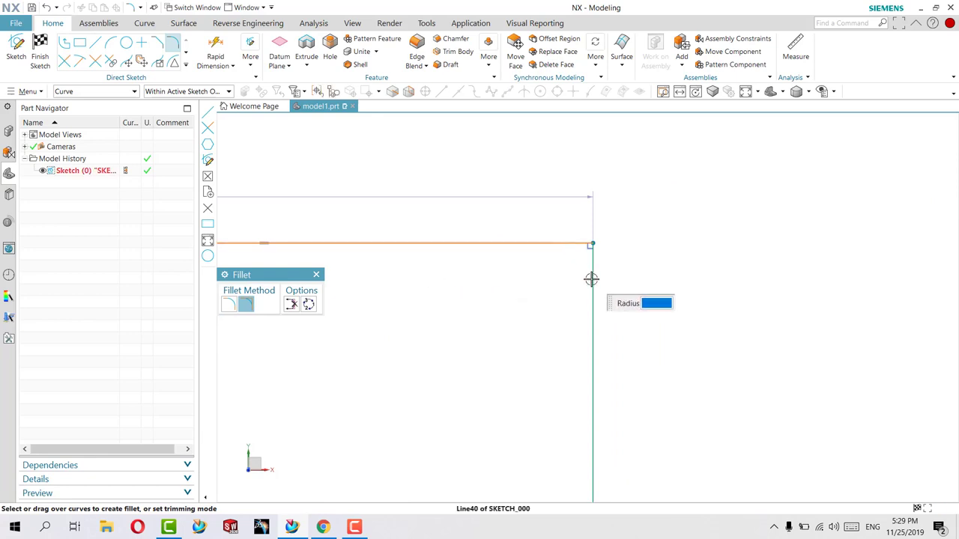
pyautogui.click(593, 278)
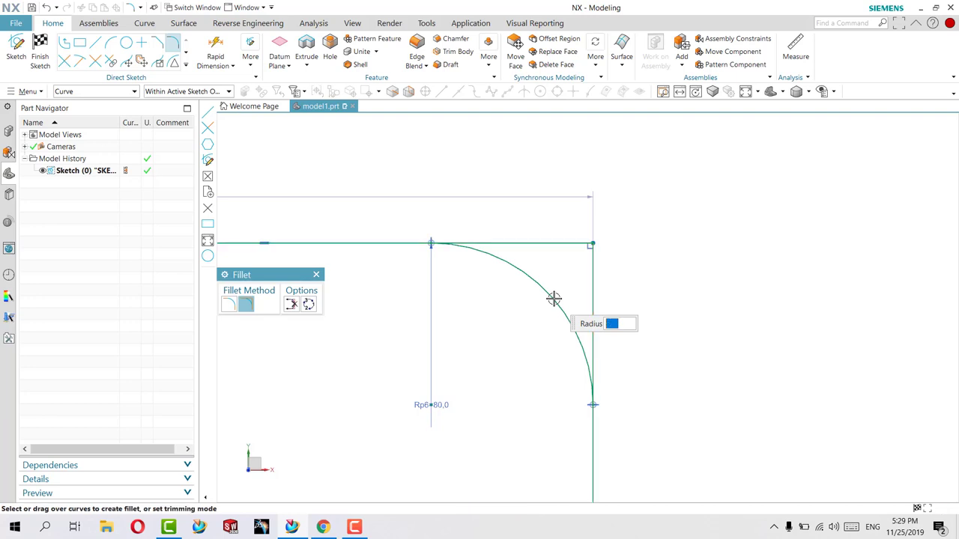
pyautogui.scroll(-1, 541, 294)
pyautogui.scroll(-5, 541, 294)
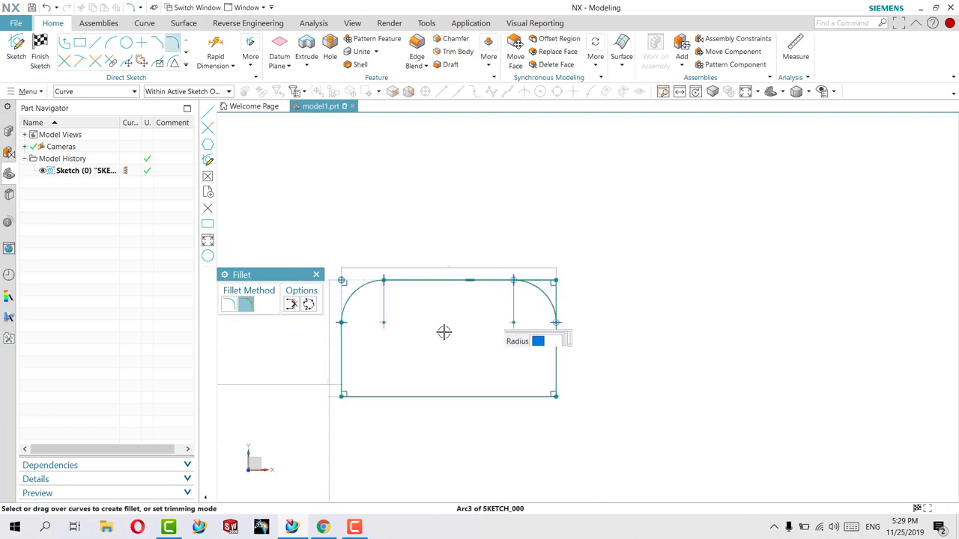
pyautogui.click(347, 279)
pyautogui.scroll(1, 353, 300)
pyautogui.scroll(2, 349, 258)
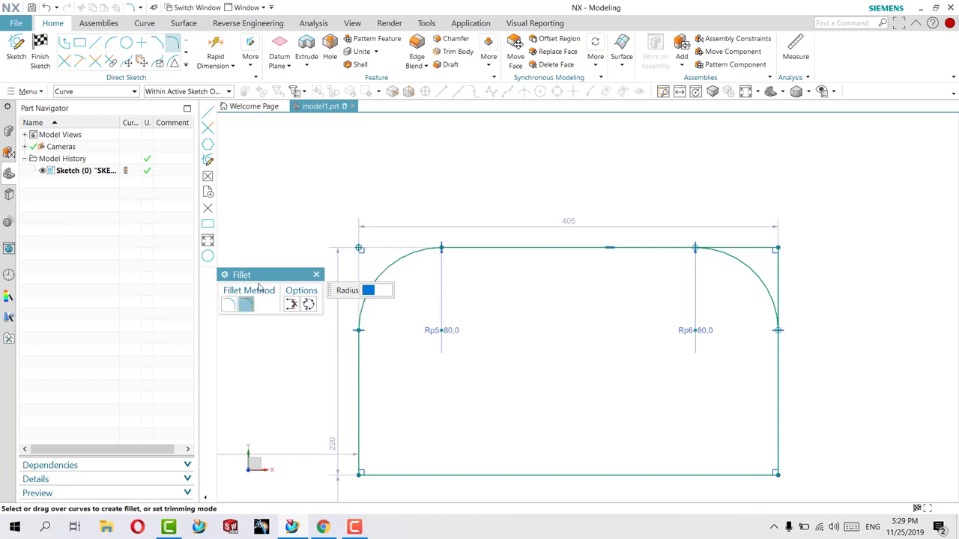
# Step: Move the Fillet dialog aside and turn on the Delete Third Curve option
pyautogui.moveTo(343, 236)
pyautogui.mouseDown()
pyautogui.moveTo(429, 177)
pyautogui.moveTo(394, 203)
pyautogui.mouseUp()
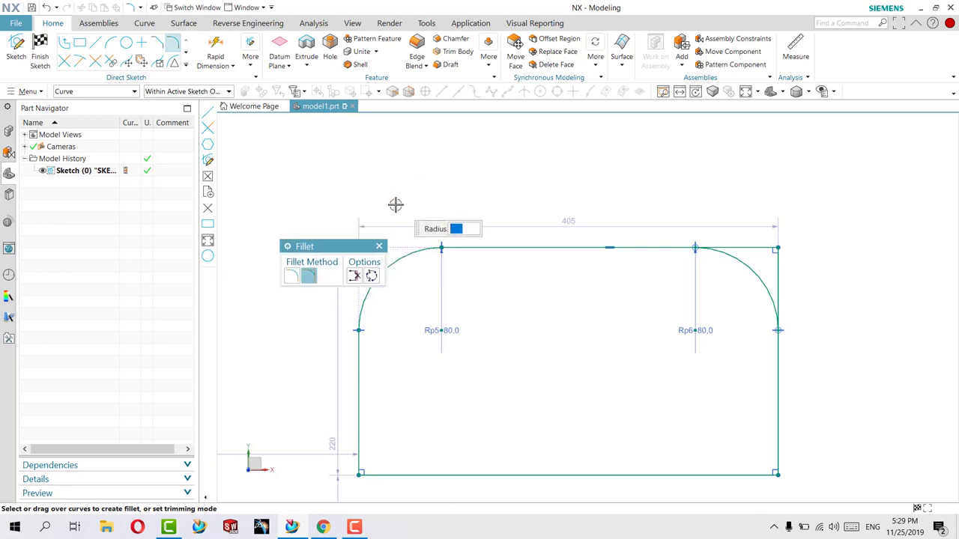
pyautogui.moveTo(320, 251); pyautogui.dragTo(358, 171)
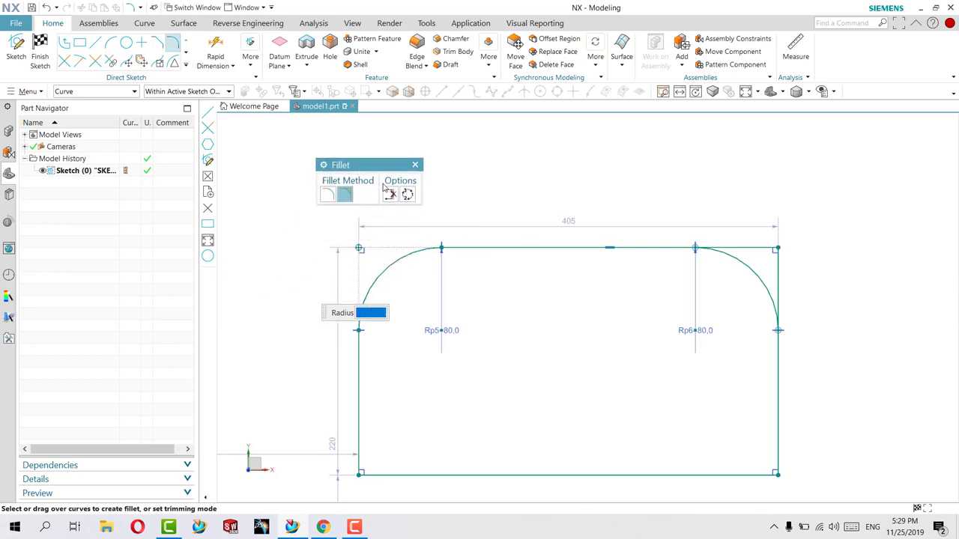
pyautogui.click(390, 196)
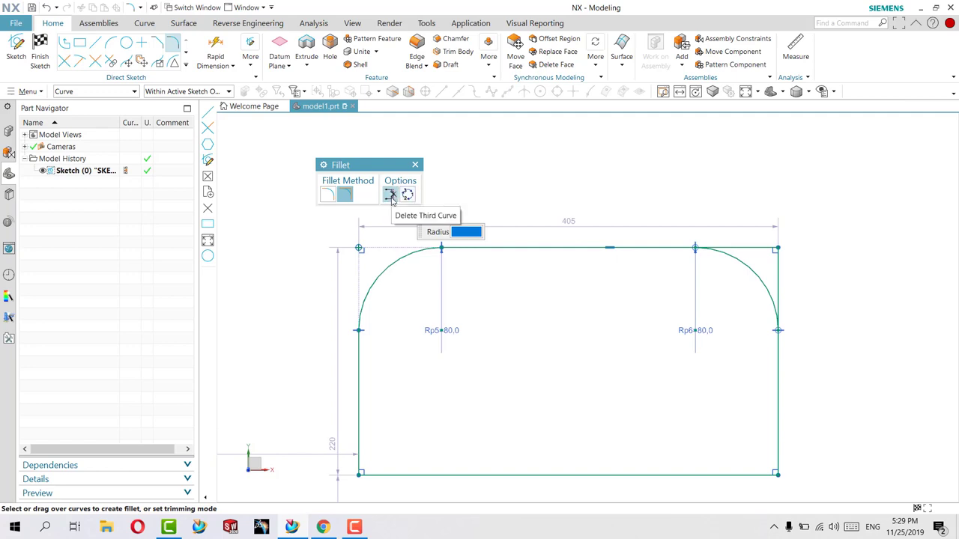
pyautogui.click(389, 195)
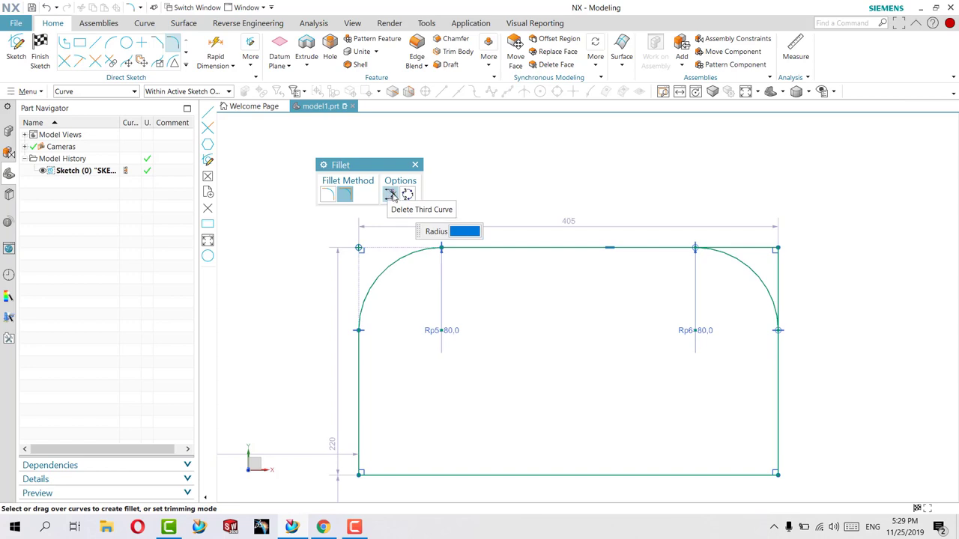
pyautogui.scroll(3, 356, 489)
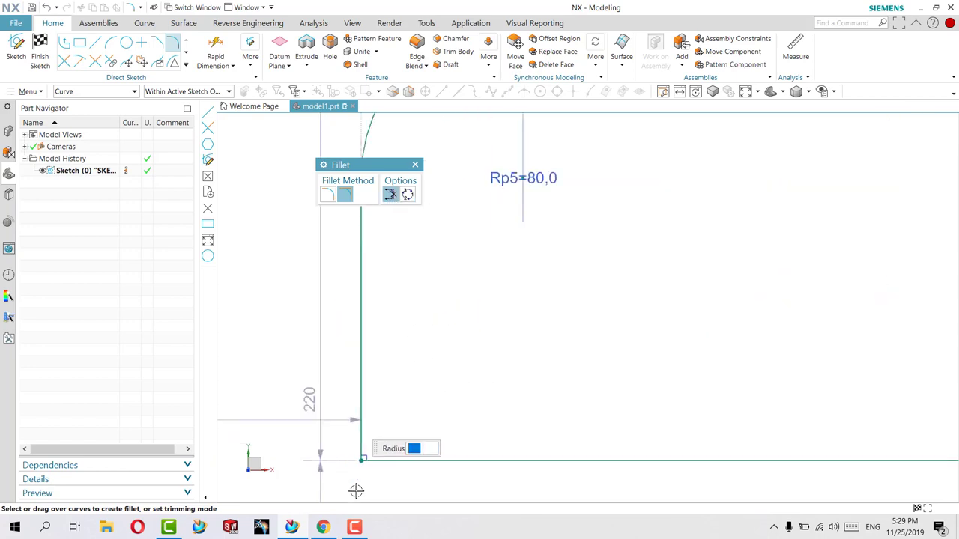
pyautogui.scroll(1, 356, 490)
pyautogui.scroll(-3, 362, 452)
pyautogui.scroll(3, 364, 457)
pyautogui.scroll(1, 364, 477)
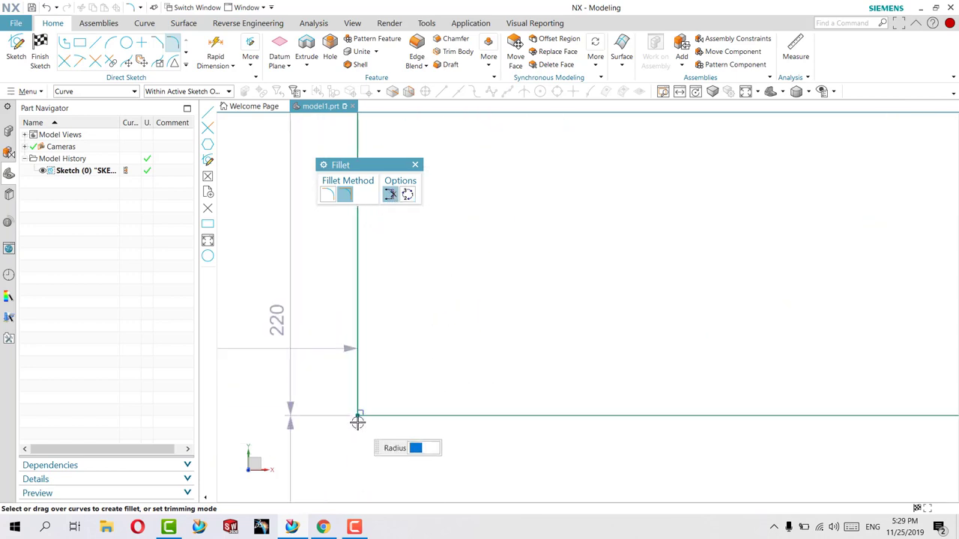
pyautogui.scroll(1, 357, 422)
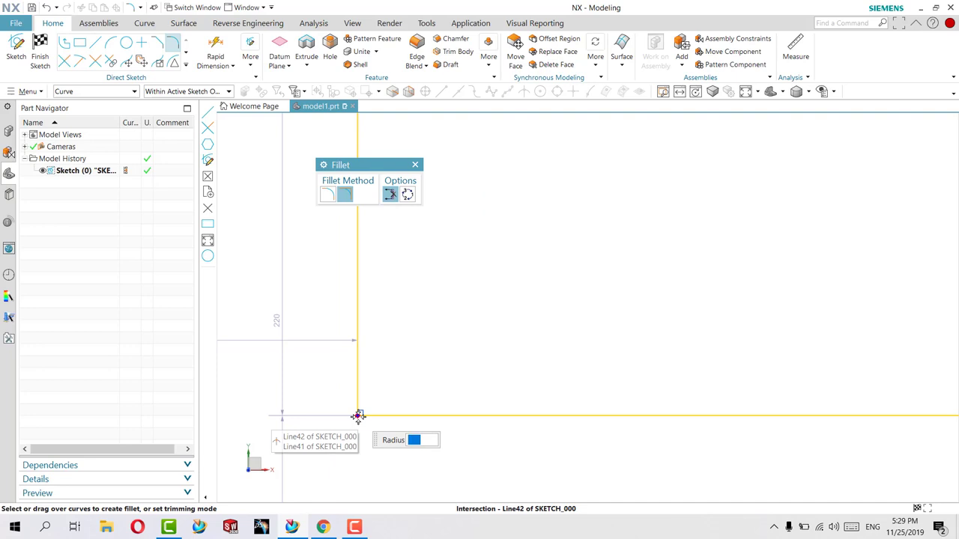
# Step: Round the bottom-left corner at its intersection with a fillet of about R69
pyautogui.click(358, 417)
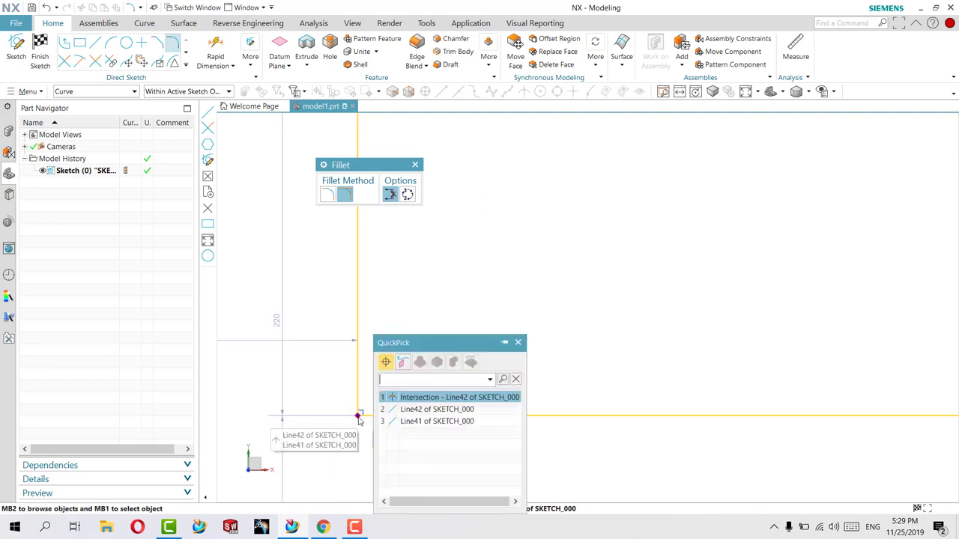
pyautogui.click(436, 402)
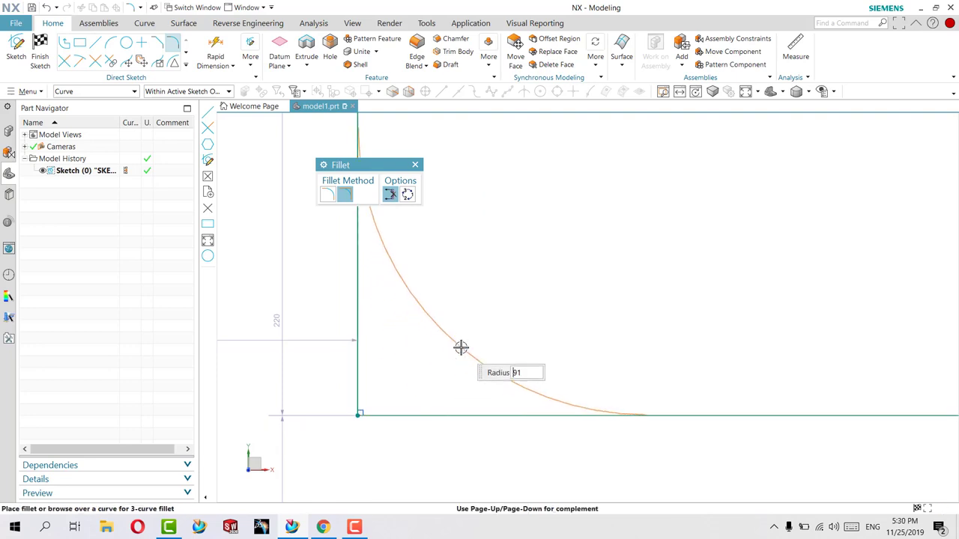
pyautogui.click(436, 365)
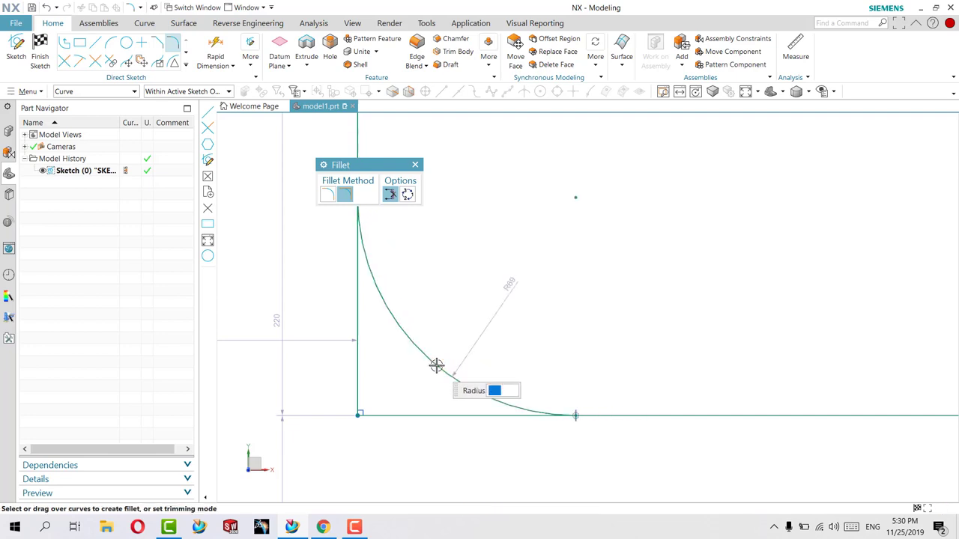
pyautogui.scroll(-2, 437, 367)
pyautogui.scroll(-2, 437, 367)
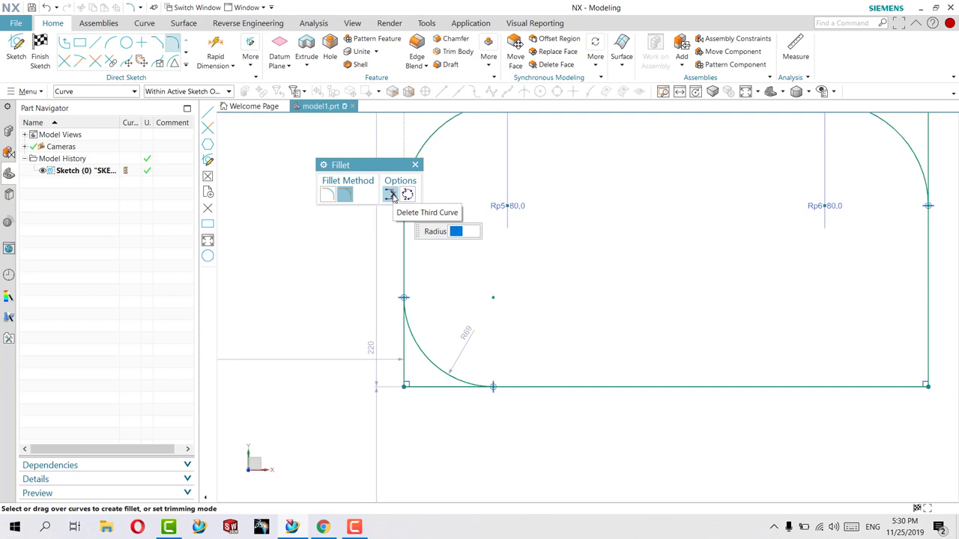
# Step: Toggle Delete Third Curve and place an about R61.4 fillet circle on the bottom-right edges
pyautogui.scroll(-3, 498, 230)
pyautogui.scroll(1, 674, 314)
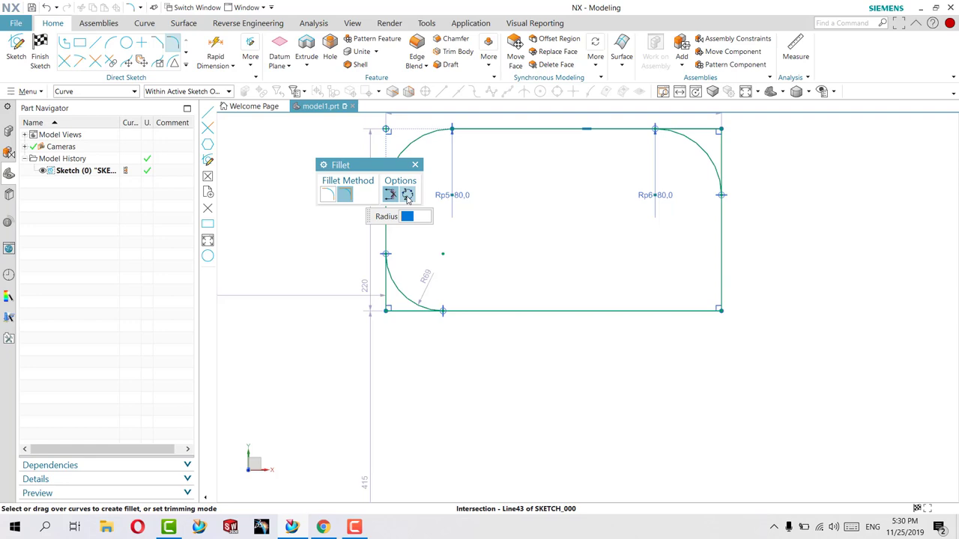
pyautogui.click(407, 197)
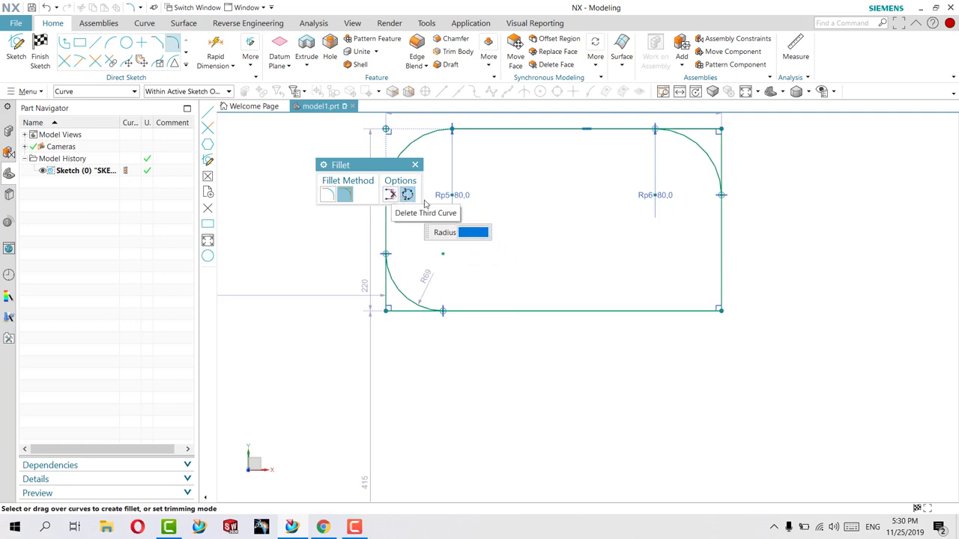
pyautogui.click(720, 296)
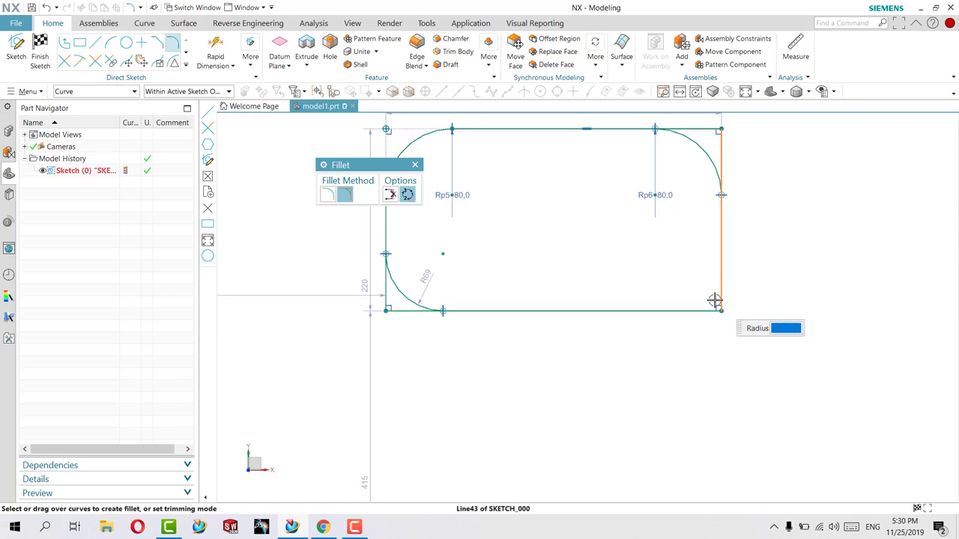
pyautogui.click(680, 310)
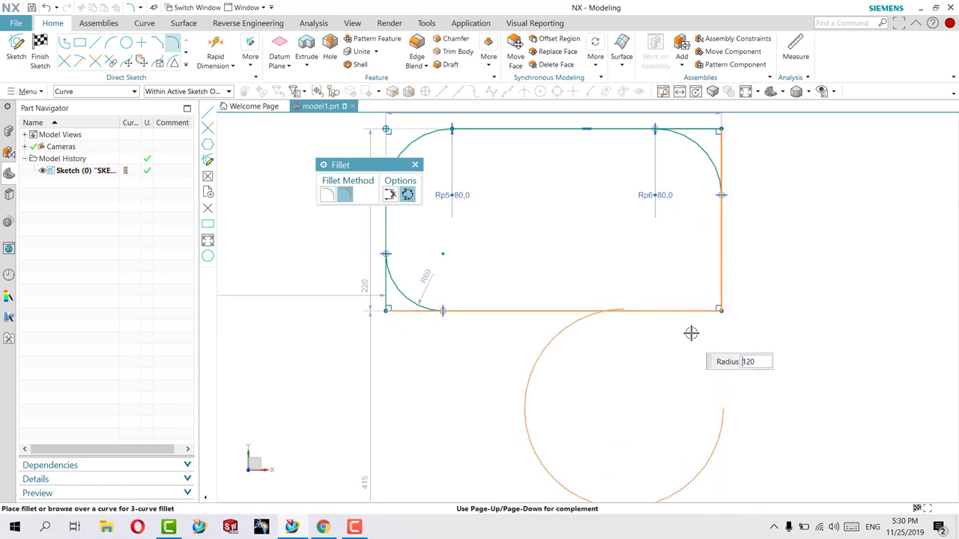
pyautogui.click(713, 287)
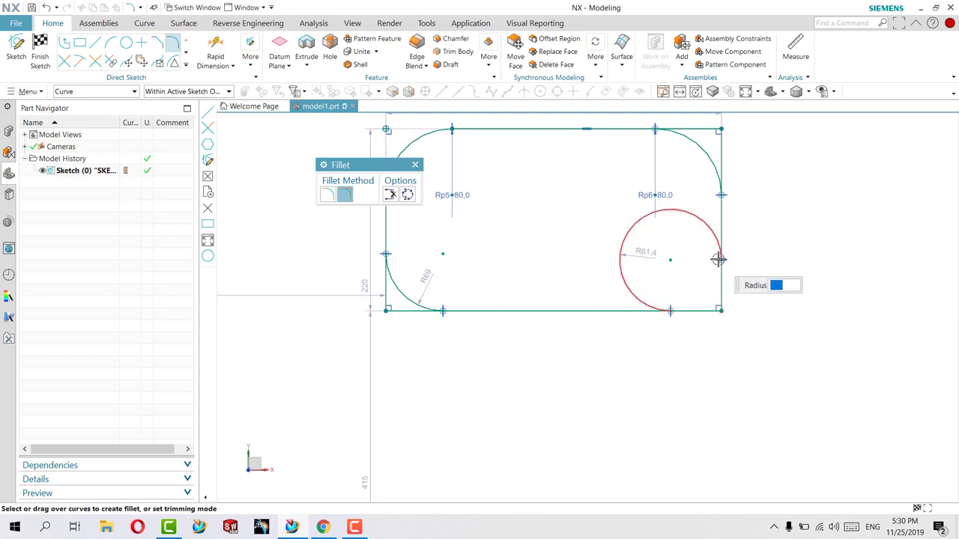
pyautogui.scroll(2, 712, 269)
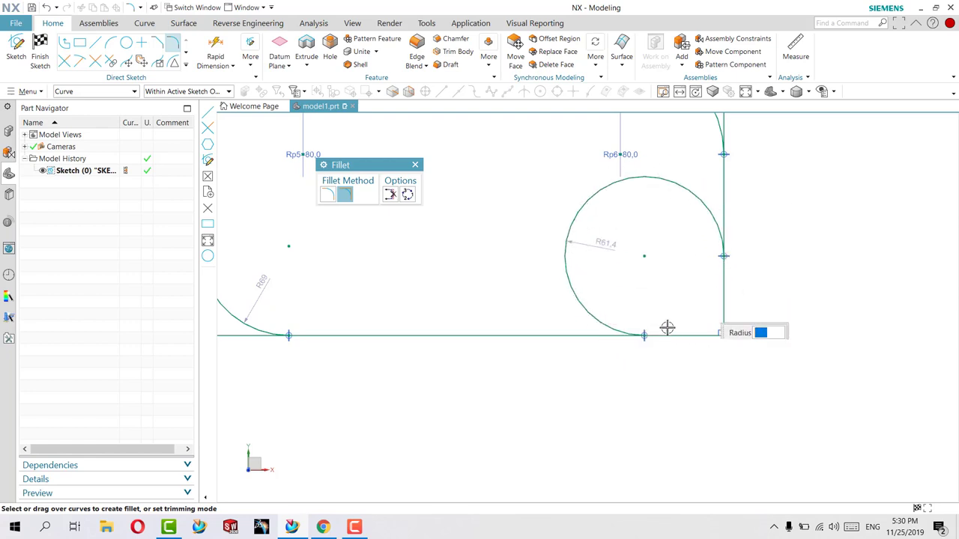
pyautogui.scroll(-1, 704, 307)
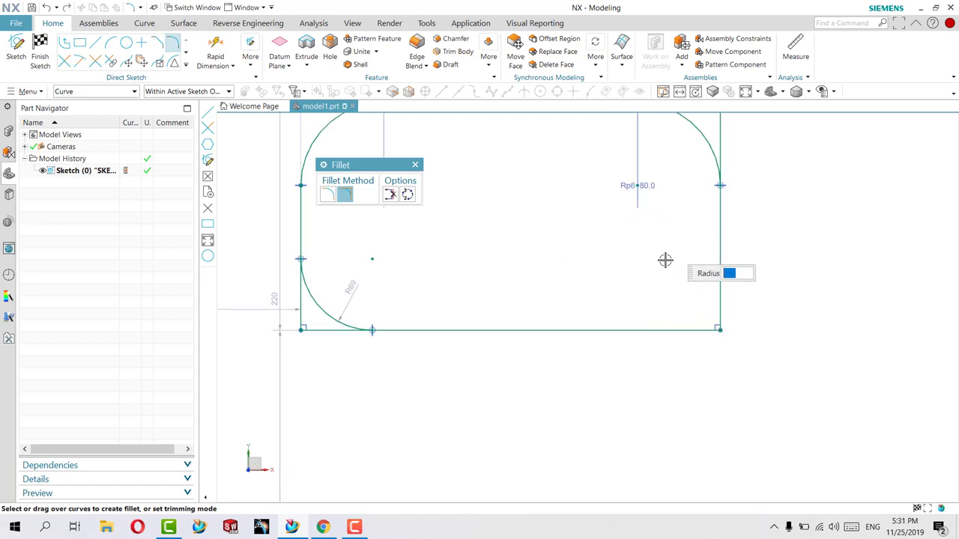
# Step: Undo the last fillet and round the bottom-left corner with a trimmed R137.2 fillet
pyautogui.press('Escape')
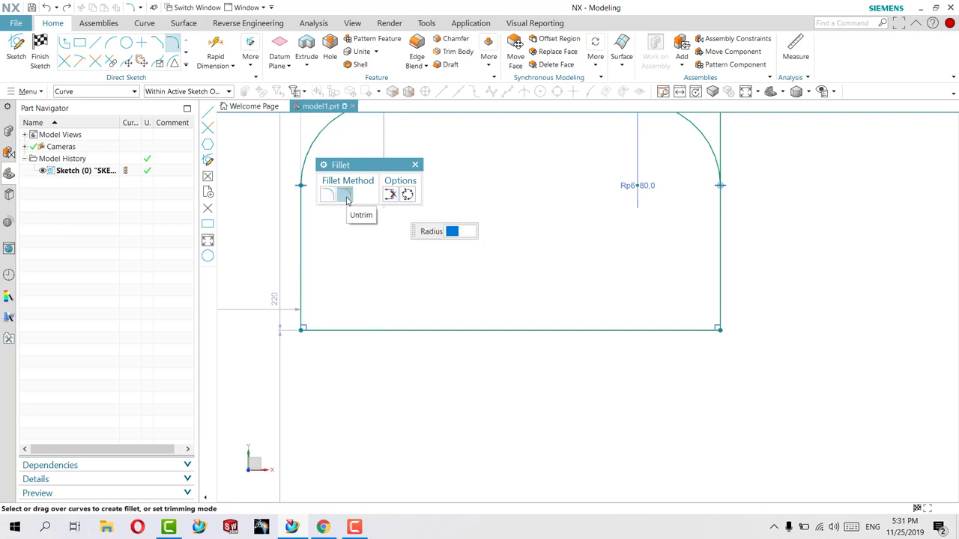
pyautogui.click(326, 197)
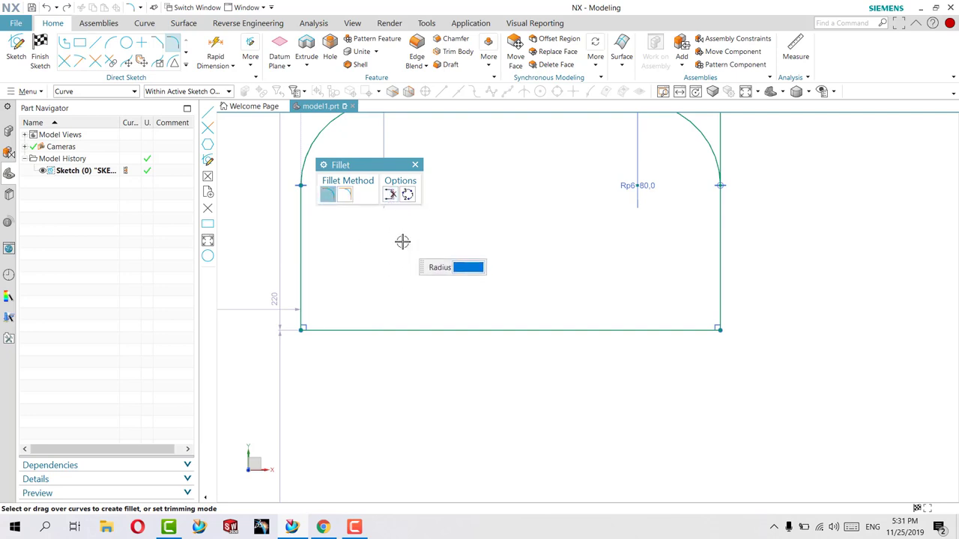
pyautogui.click(301, 286)
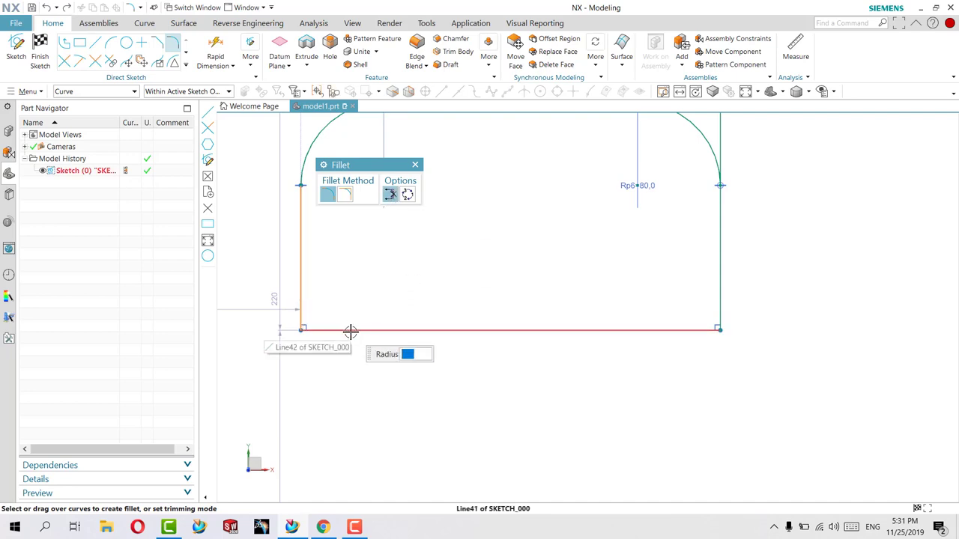
pyautogui.click(351, 330)
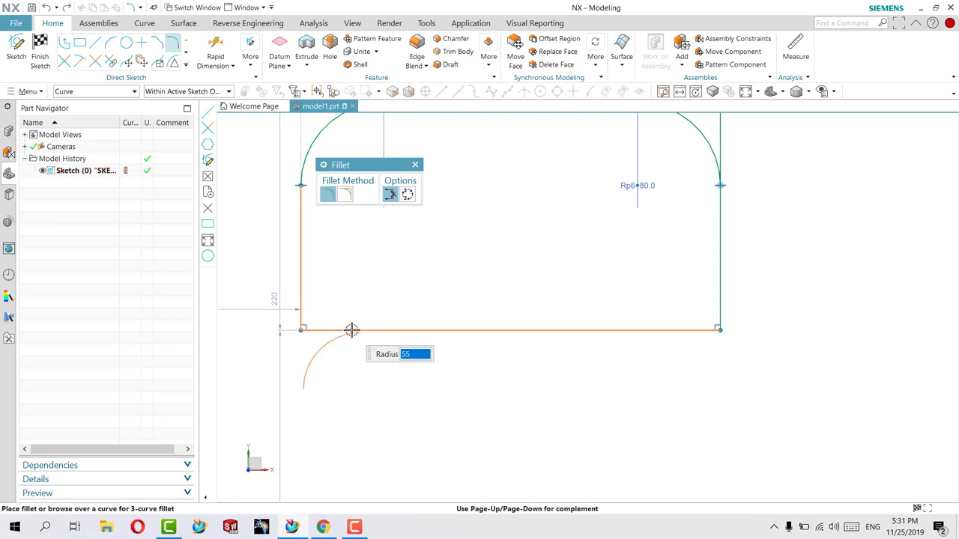
pyautogui.click(352, 297)
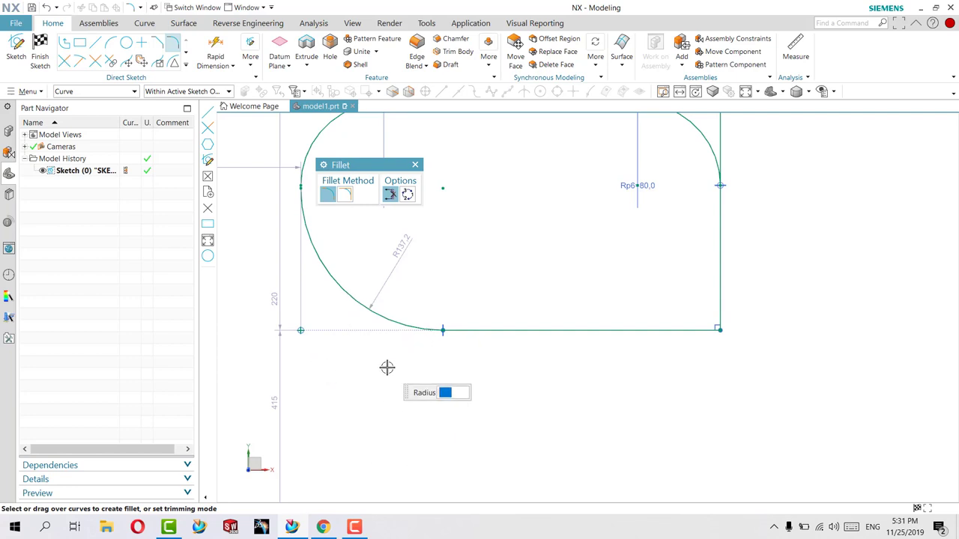
pyautogui.click(391, 194)
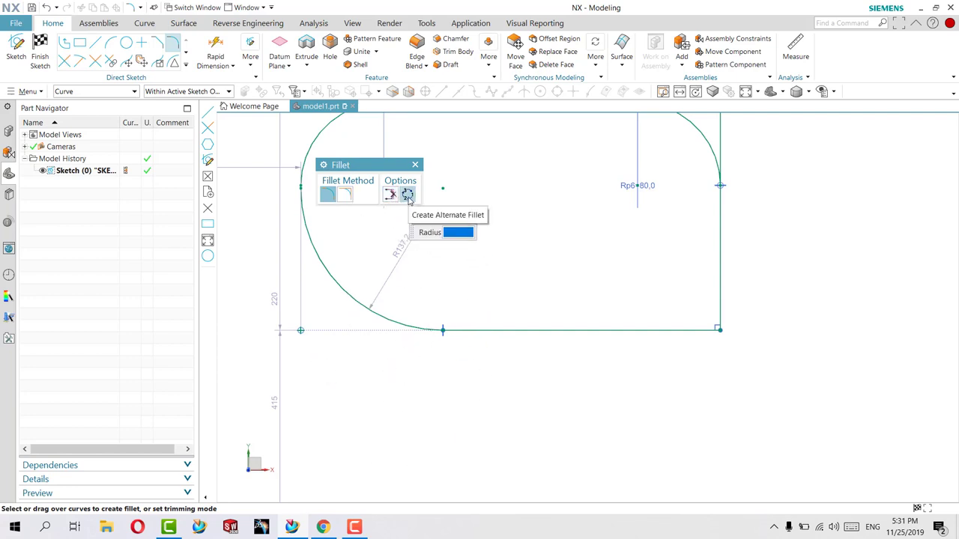
# Step: Enable Create Alternate Fillet and place an R58.5 circle at the bottom-right corner
pyautogui.click(409, 197)
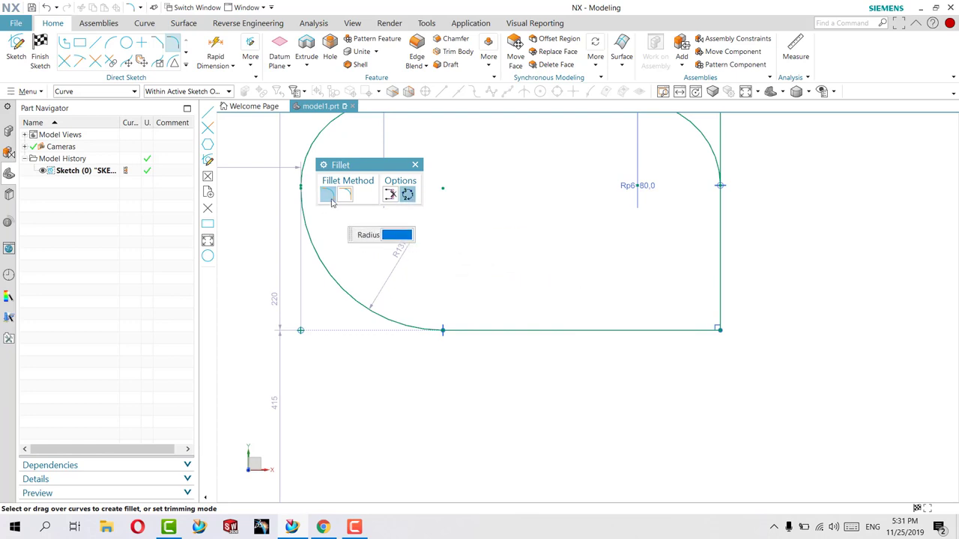
pyautogui.click(720, 327)
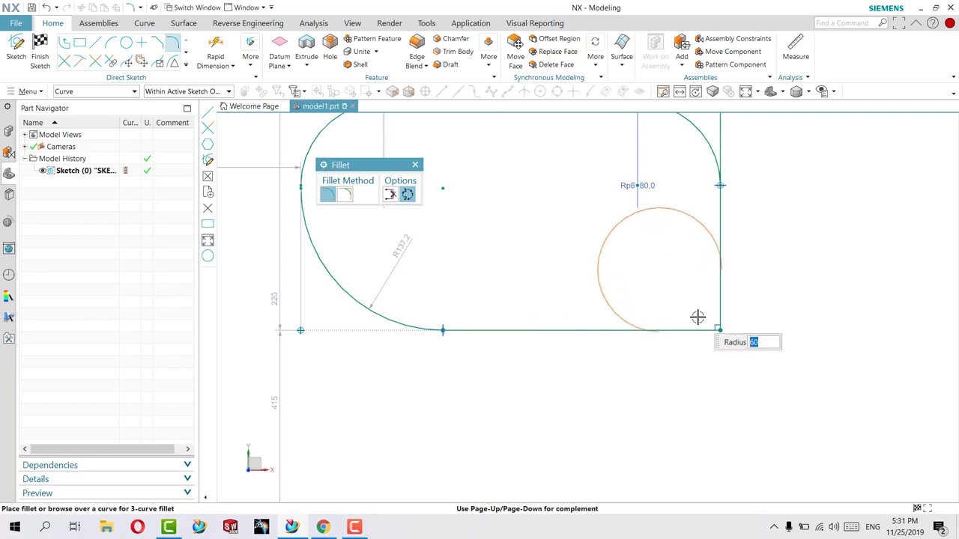
pyautogui.click(697, 318)
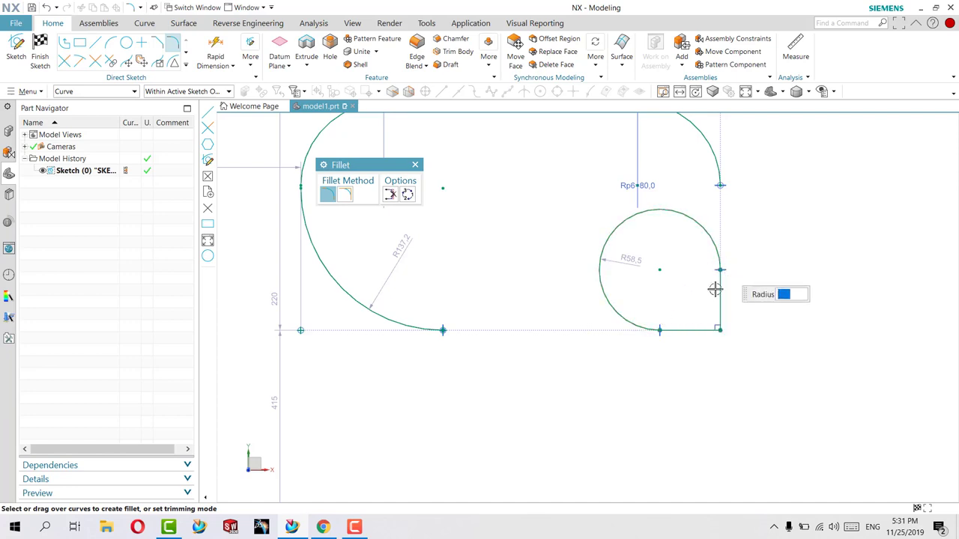
pyautogui.scroll(1, 733, 267)
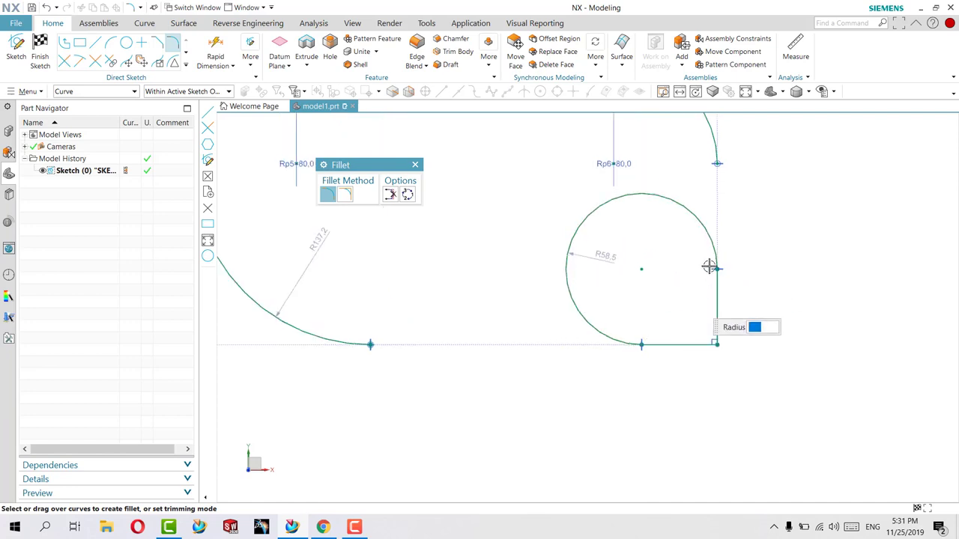